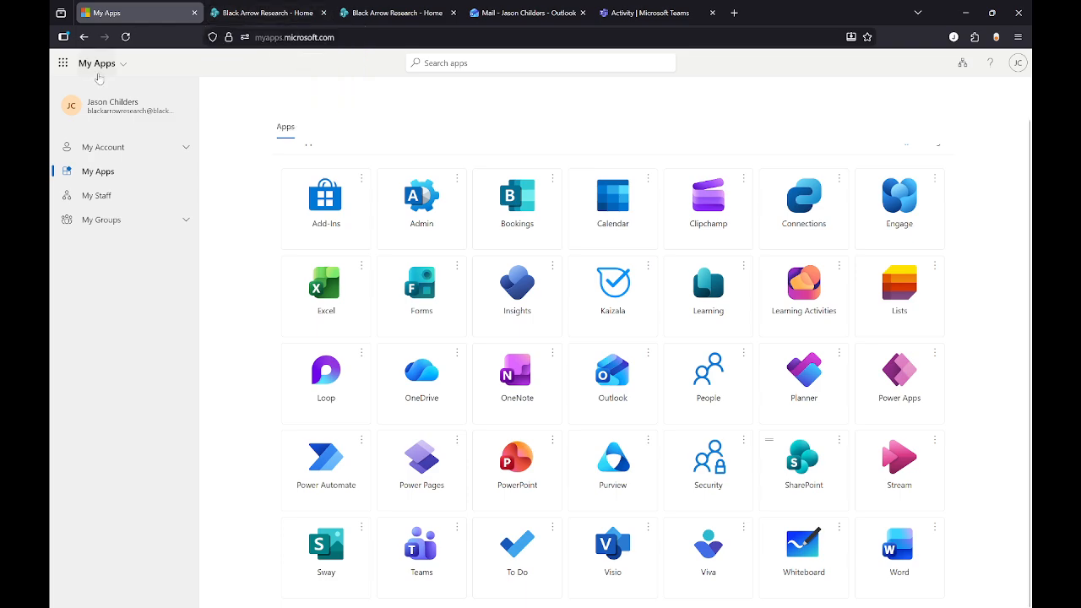
- Switch from My Apps to the Black Arrow Research site and go to the SharePoint start page
{"action": "scroll", "coordinate": [190, 170], "scroll_direction": "up", "scroll_amount": 1}
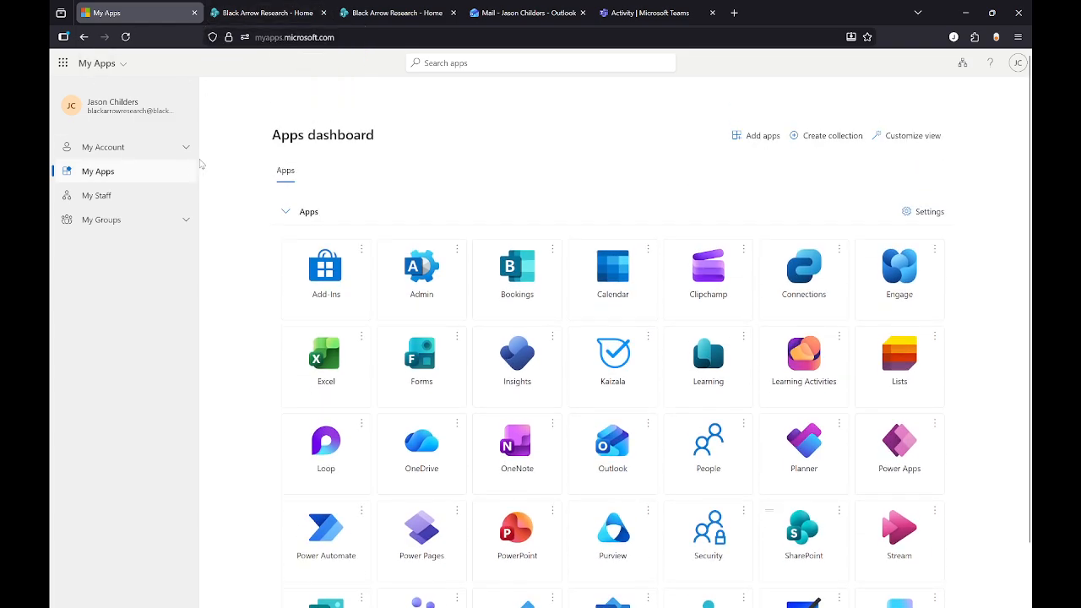
{"action": "left_click", "coordinate": [110, 149]}
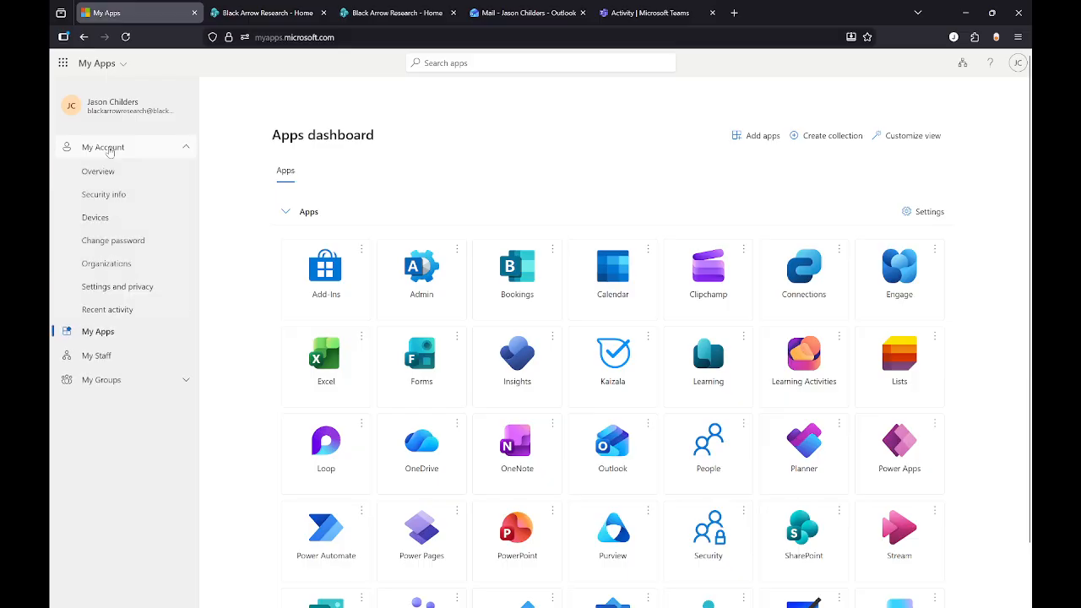
{"action": "left_click", "coordinate": [283, 8]}
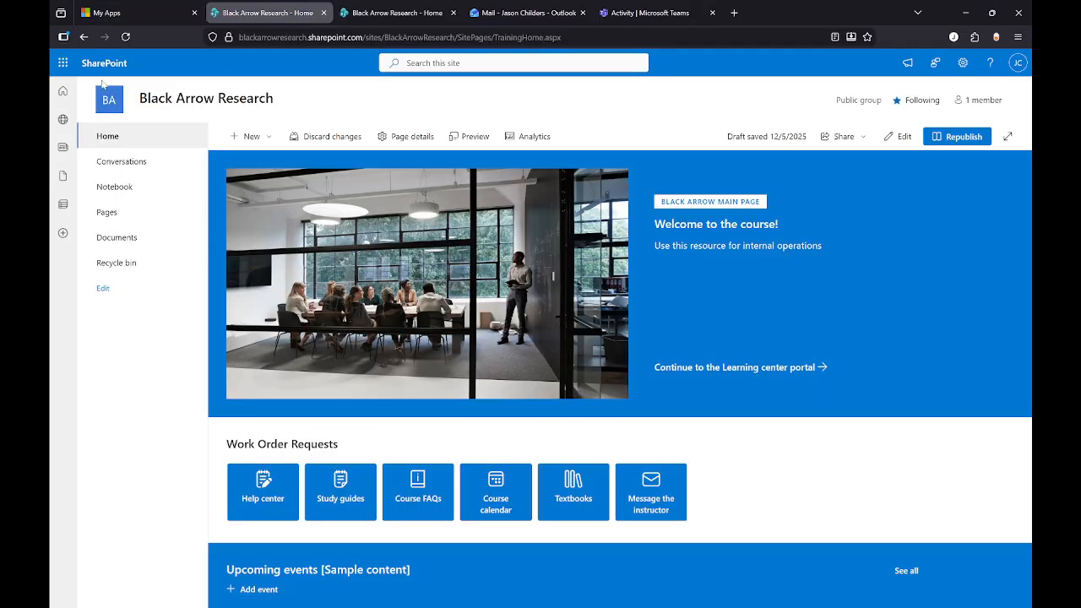
{"action": "left_click", "coordinate": [62, 92]}
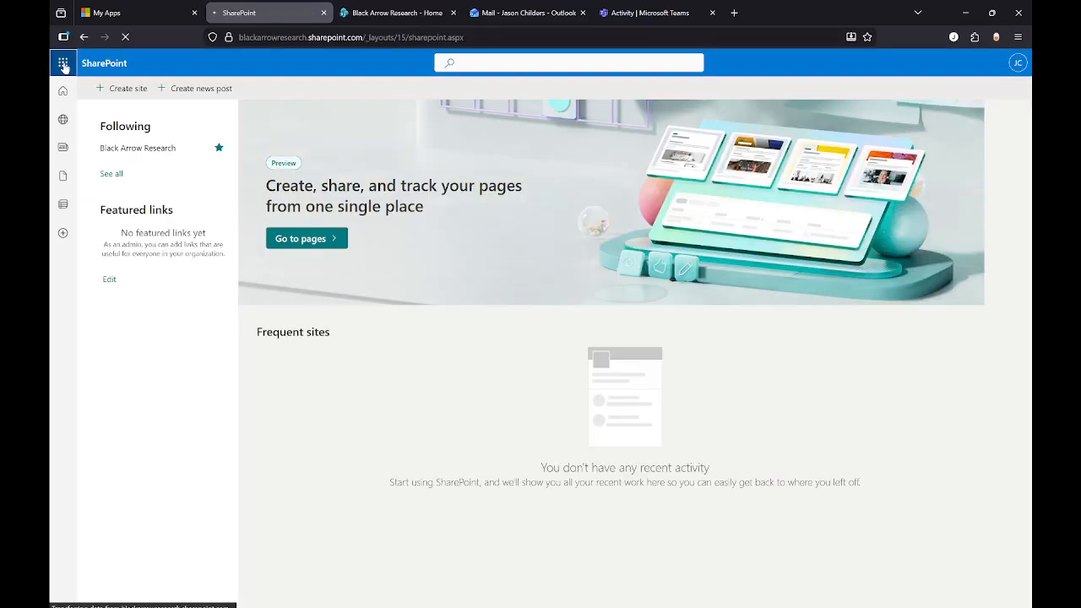
{"action": "left_click", "coordinate": [64, 66]}
{"action": "left_click", "coordinate": [587, 229]}
{"action": "left_click", "coordinate": [305, 238]}
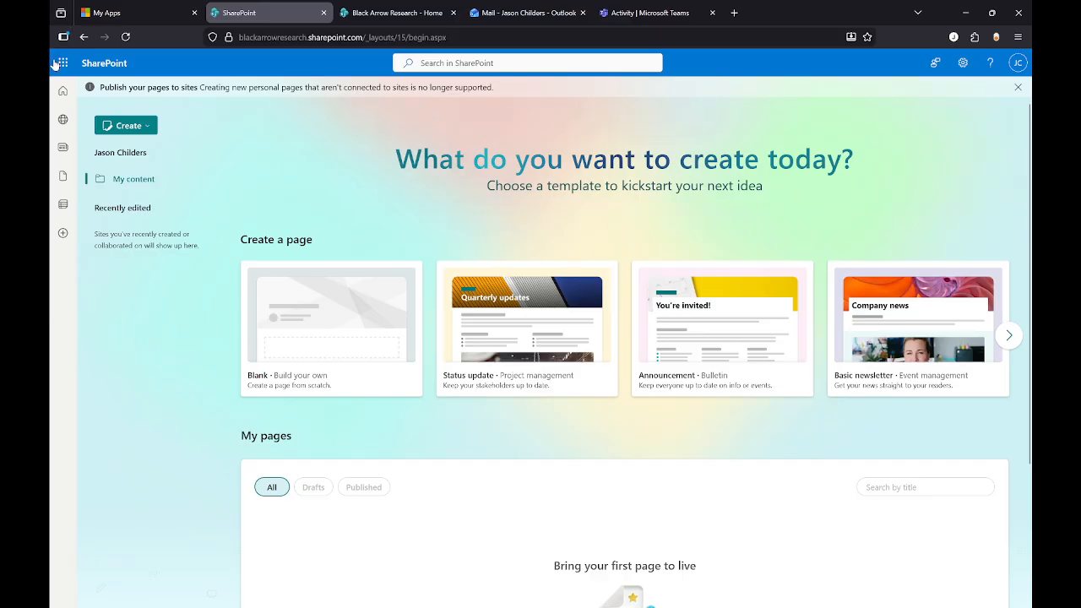
{"action": "left_click", "coordinate": [61, 92]}
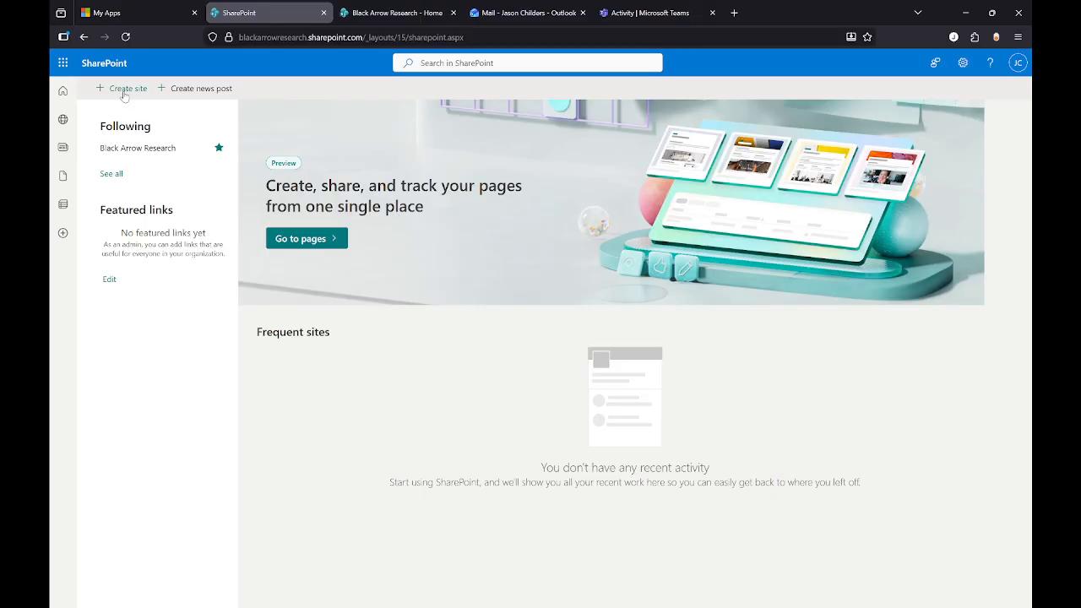
- Launch SharePoint from the Microsoft 365 apps list, and close the duplicate browser tab after returning to the original one
{"action": "left_click", "coordinate": [63, 66]}
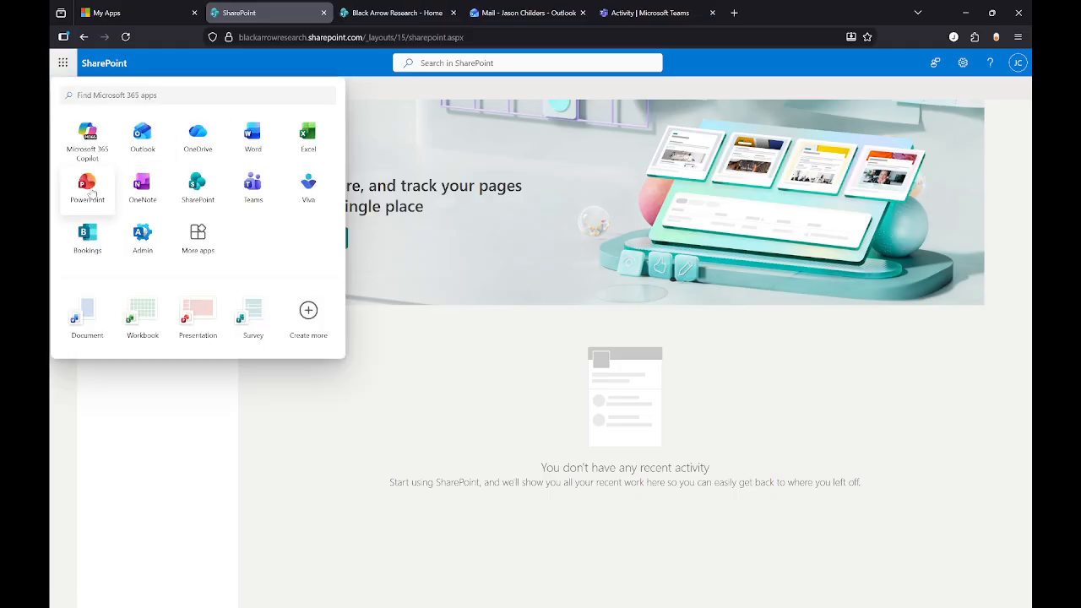
{"action": "left_click", "coordinate": [62, 65]}
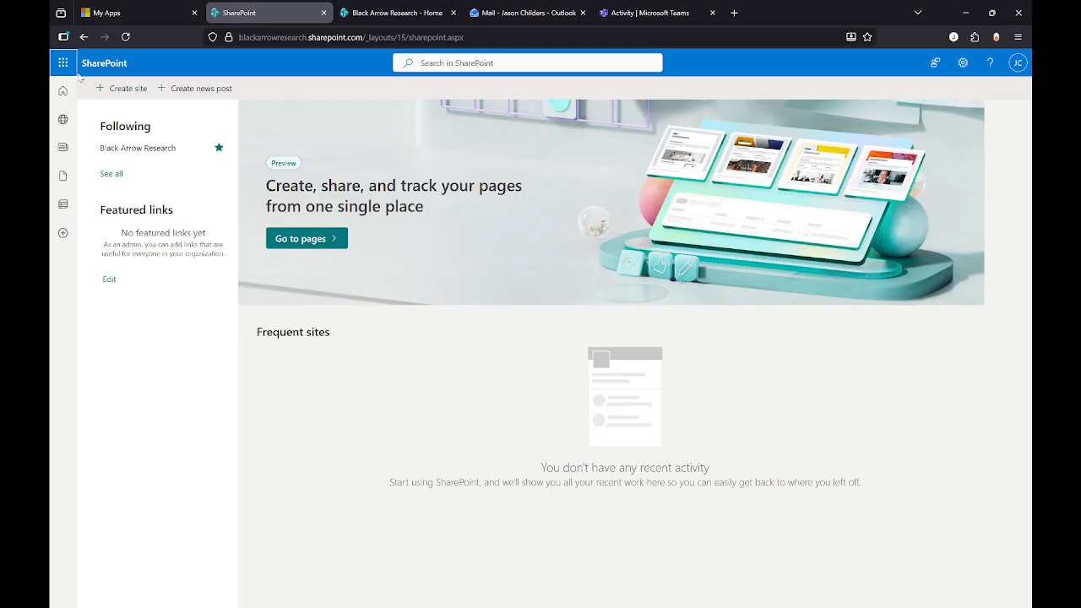
{"action": "left_click", "coordinate": [59, 65]}
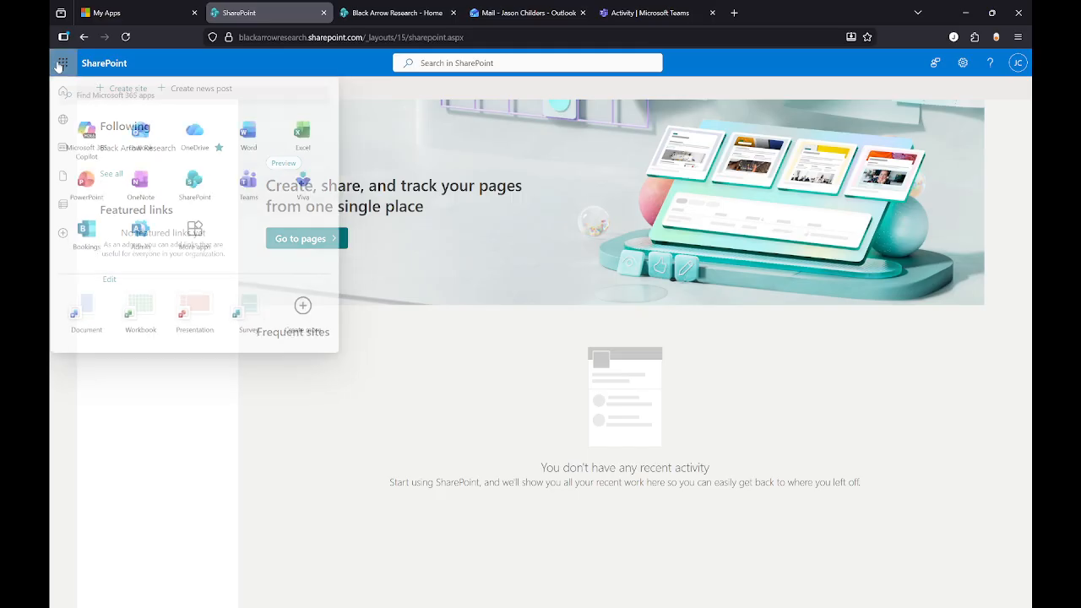
{"action": "left_click", "coordinate": [199, 188]}
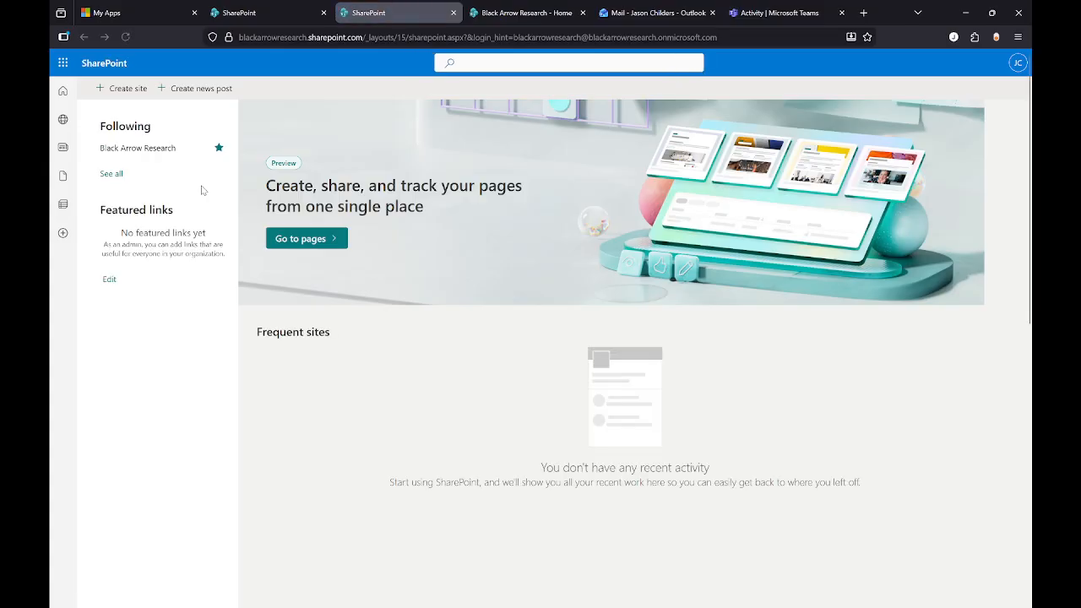
{"action": "left_click", "coordinate": [280, 14]}
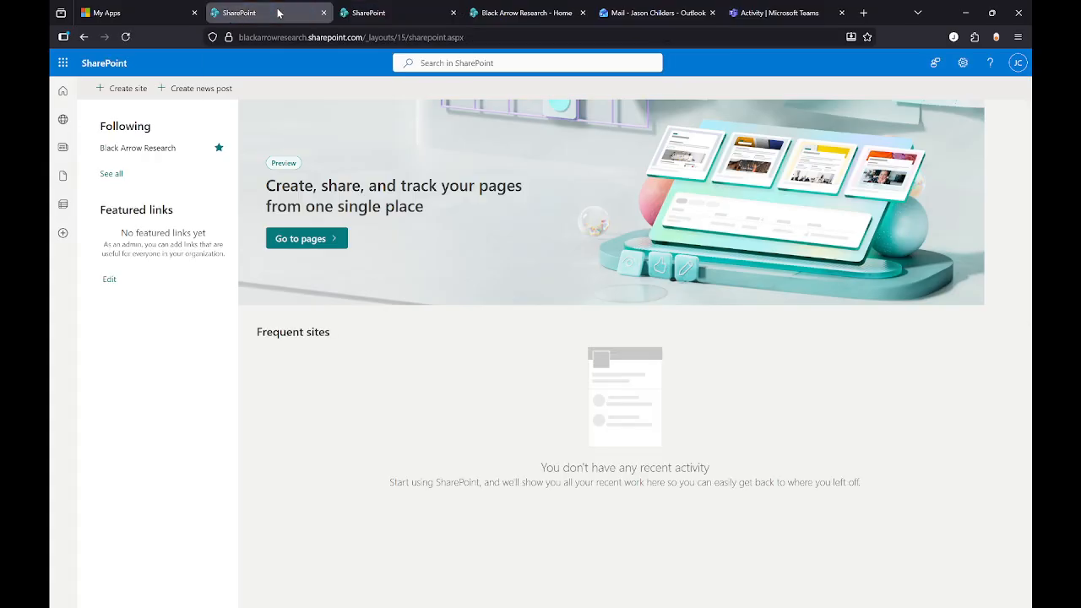
{"action": "left_click", "coordinate": [454, 13]}
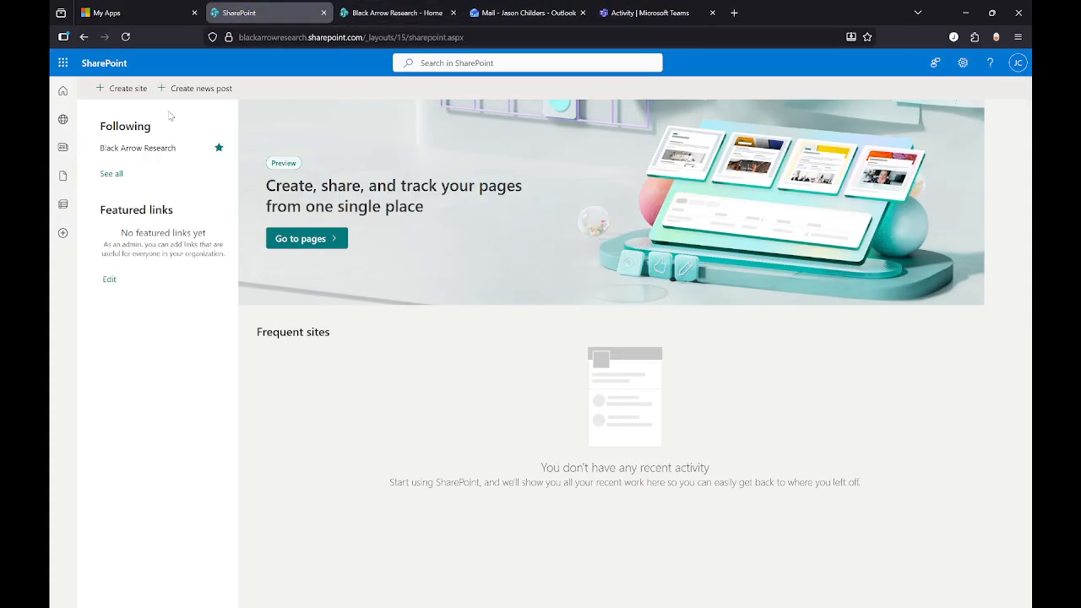
- Start a new team site based on Microsoft's Training course template
{"action": "left_click", "coordinate": [120, 91]}
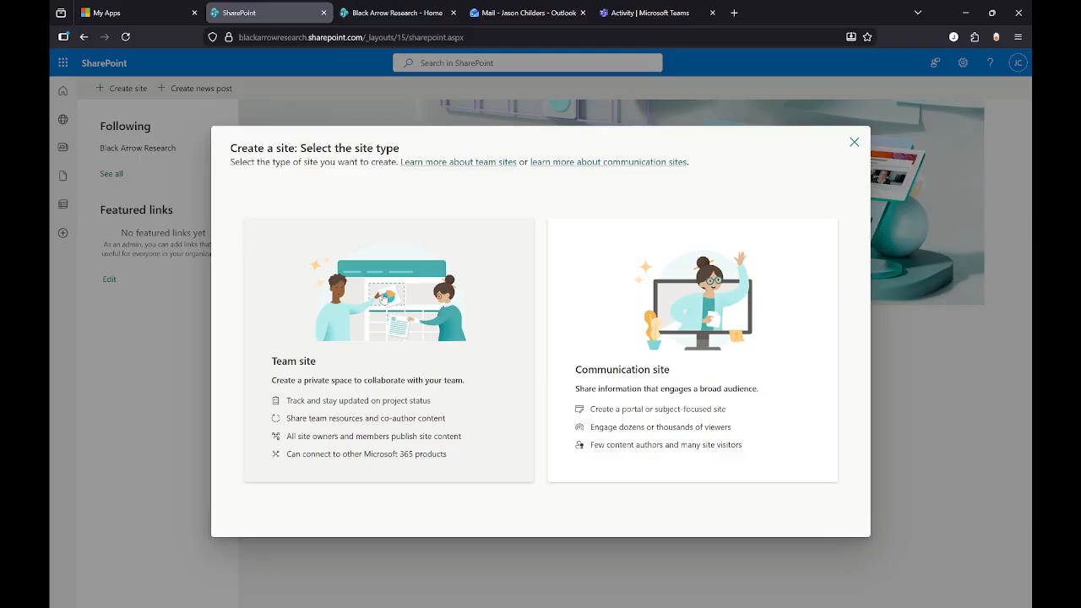
{"action": "left_click", "coordinate": [384, 297]}
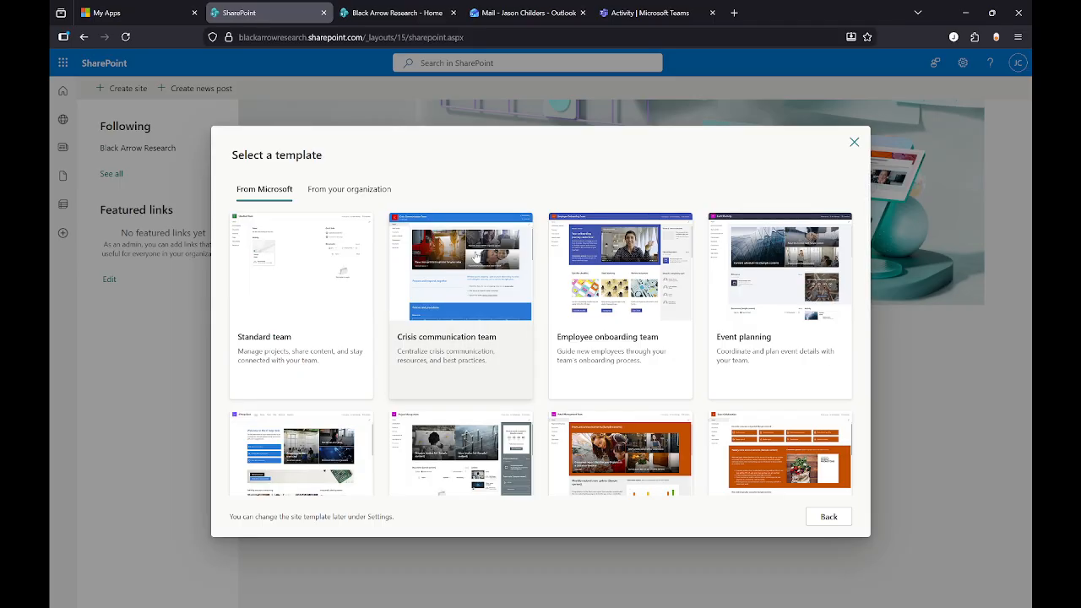
{"action": "scroll", "coordinate": [542, 316], "scroll_direction": "down", "scroll_amount": 5}
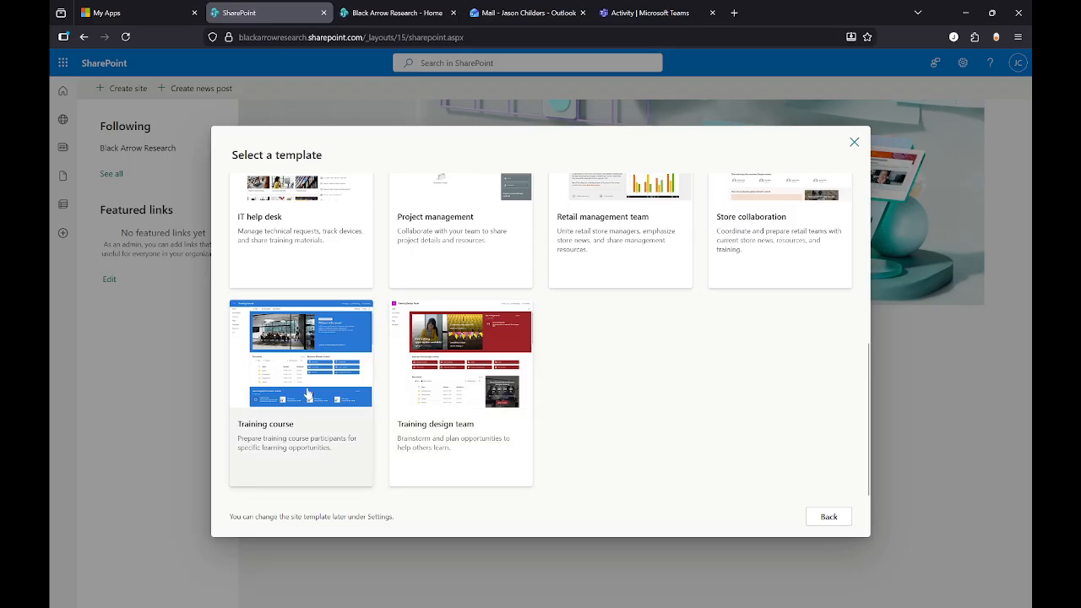
{"action": "left_click", "coordinate": [266, 437]}
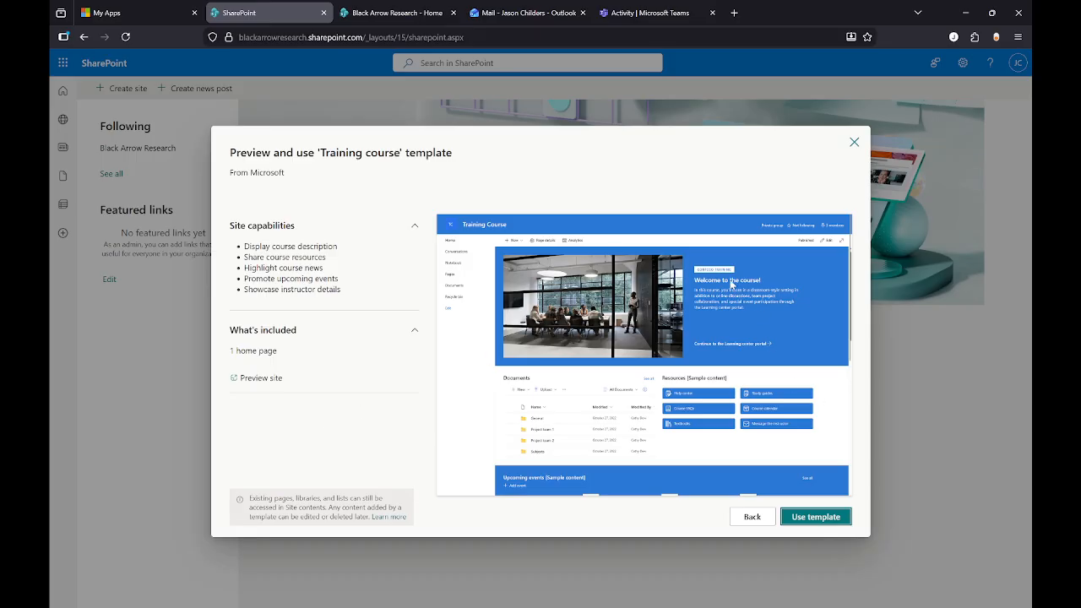
{"action": "scroll", "coordinate": [619, 322], "scroll_direction": "down", "scroll_amount": 3}
{"action": "left_click", "coordinate": [815, 516]}
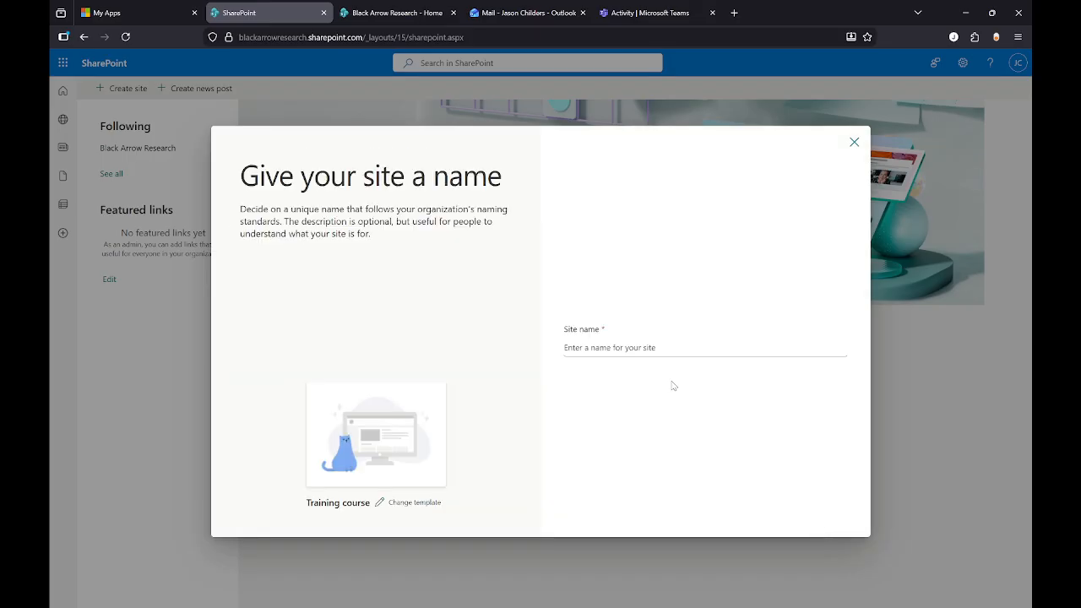
- Name the new site "It Department Site" and continue to its privacy and language options
{"action": "left_click", "coordinate": [623, 340]}
{"action": "type", "text": "It"}
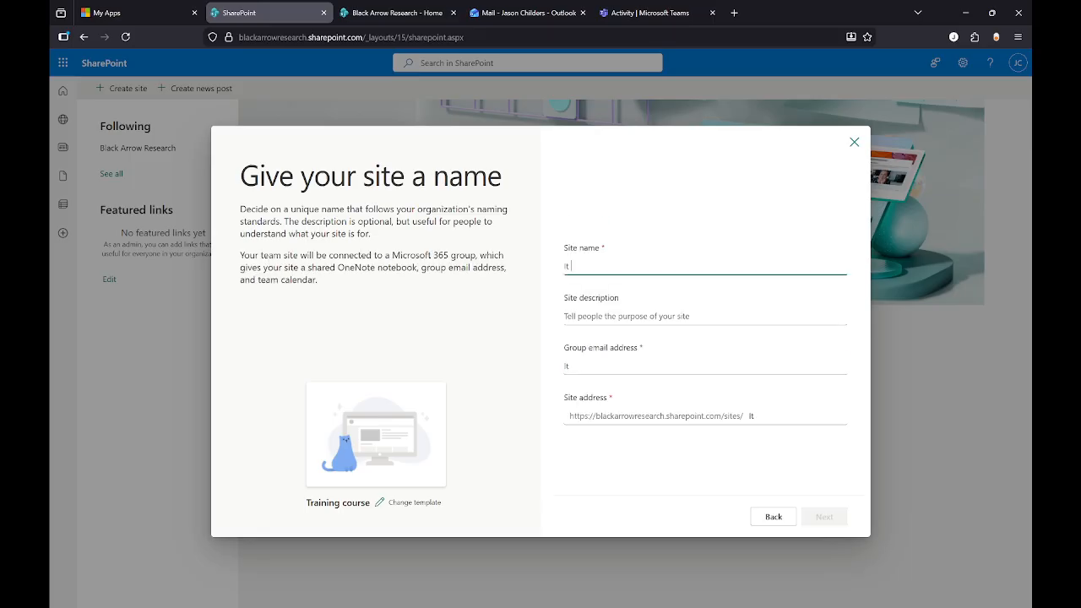
{"action": "type", "text": " Department Site"}
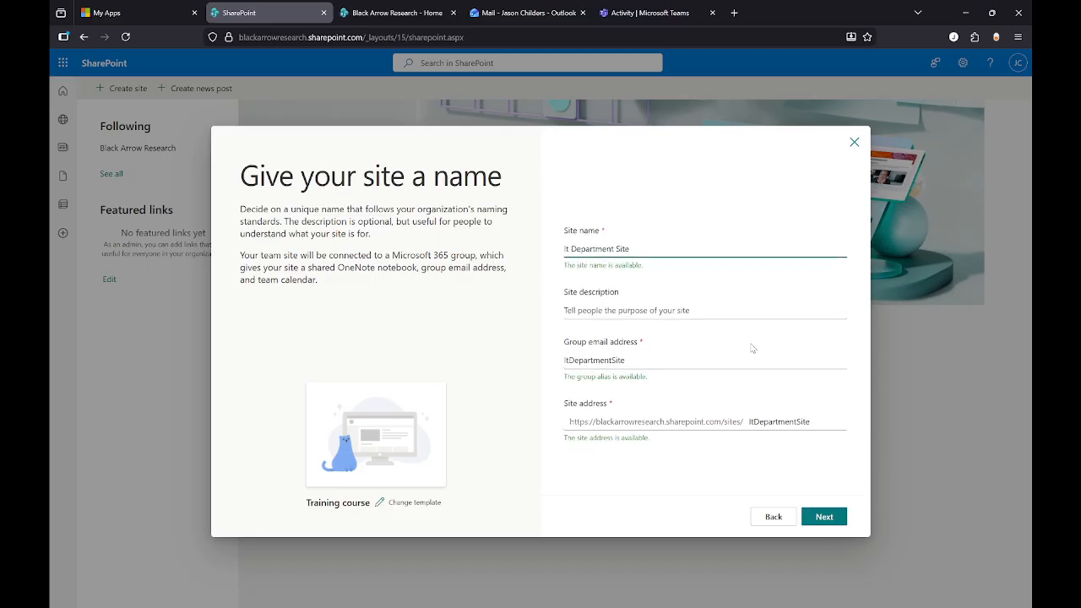
{"action": "left_click", "coordinate": [825, 518]}
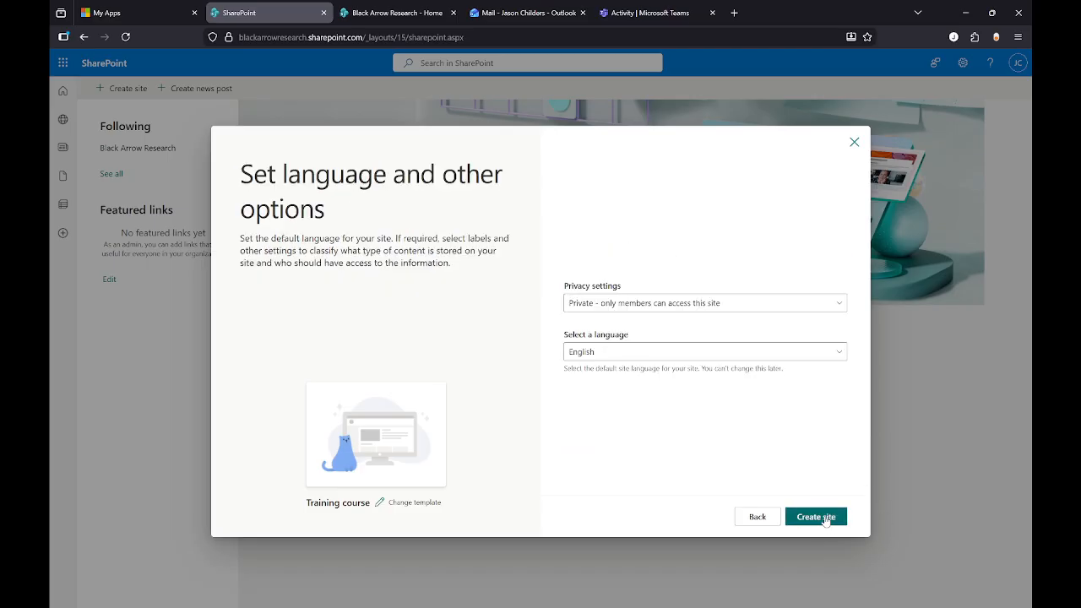
- Try to create the site with public access for anyone in the organization, and abandon the setup at the member assignment stage
{"action": "left_click", "coordinate": [717, 309]}
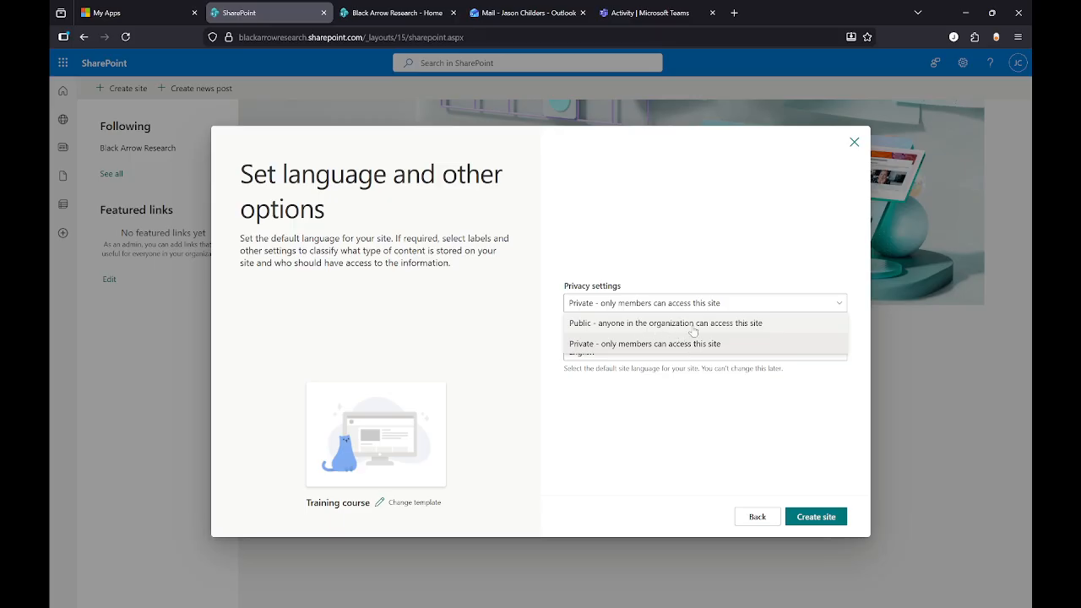
{"action": "left_click", "coordinate": [693, 324]}
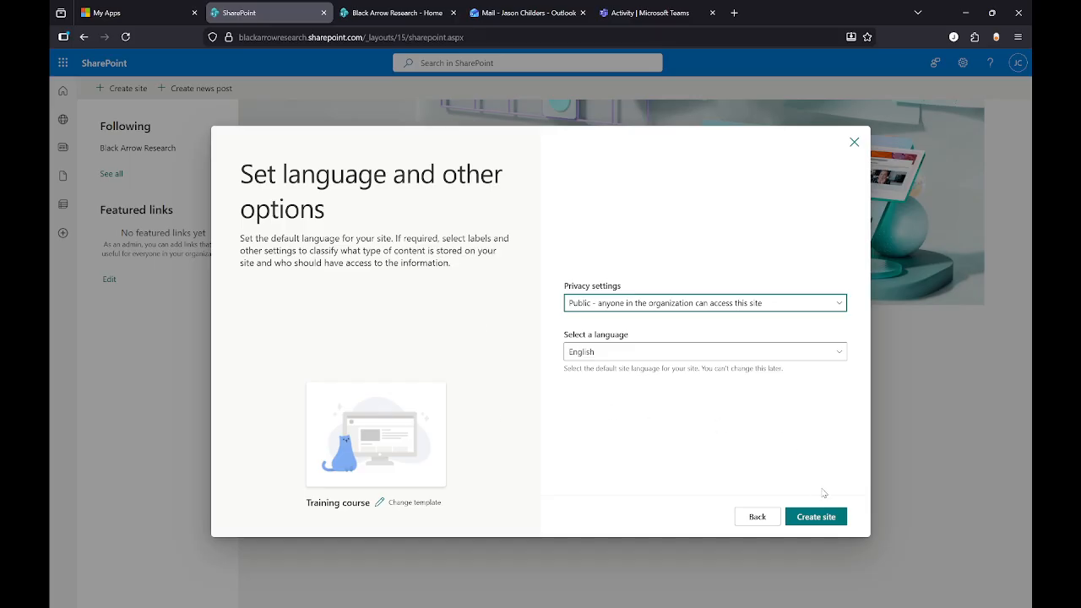
{"action": "left_click", "coordinate": [827, 518]}
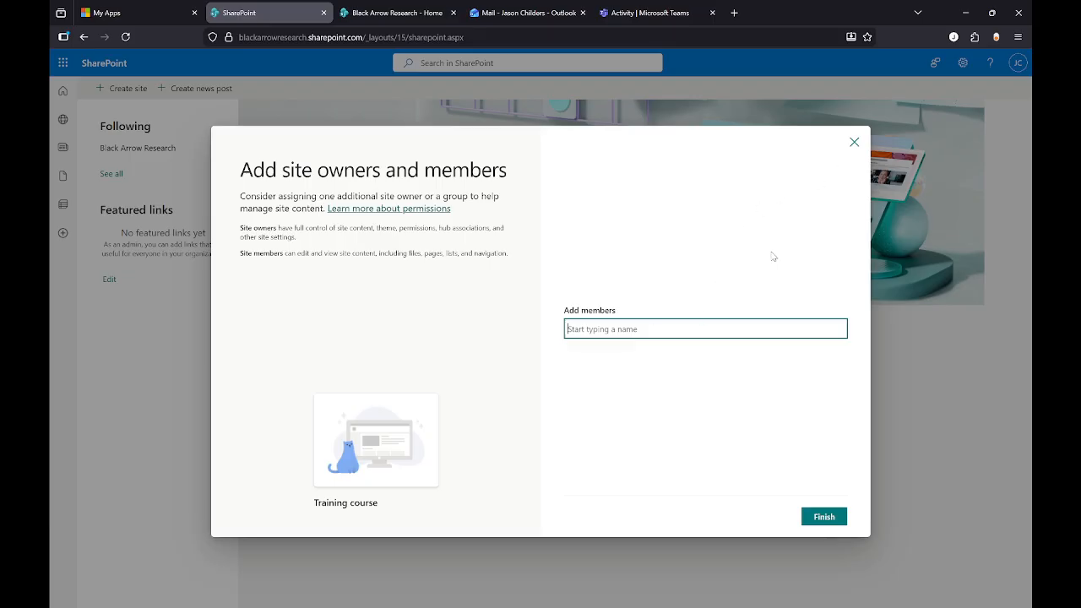
{"action": "left_click", "coordinate": [855, 144]}
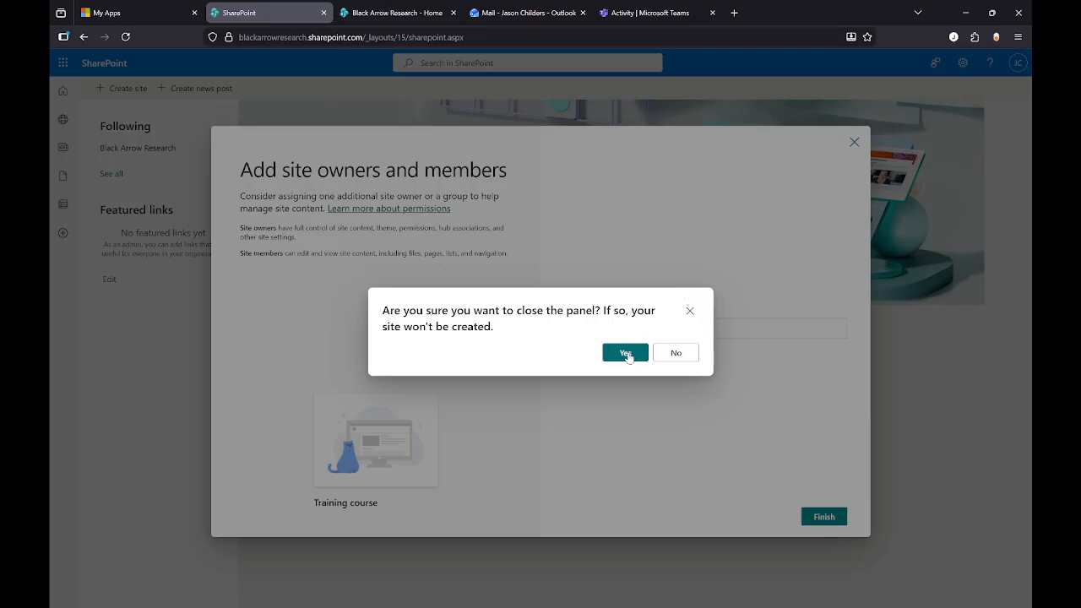
{"action": "left_click", "coordinate": [626, 354]}
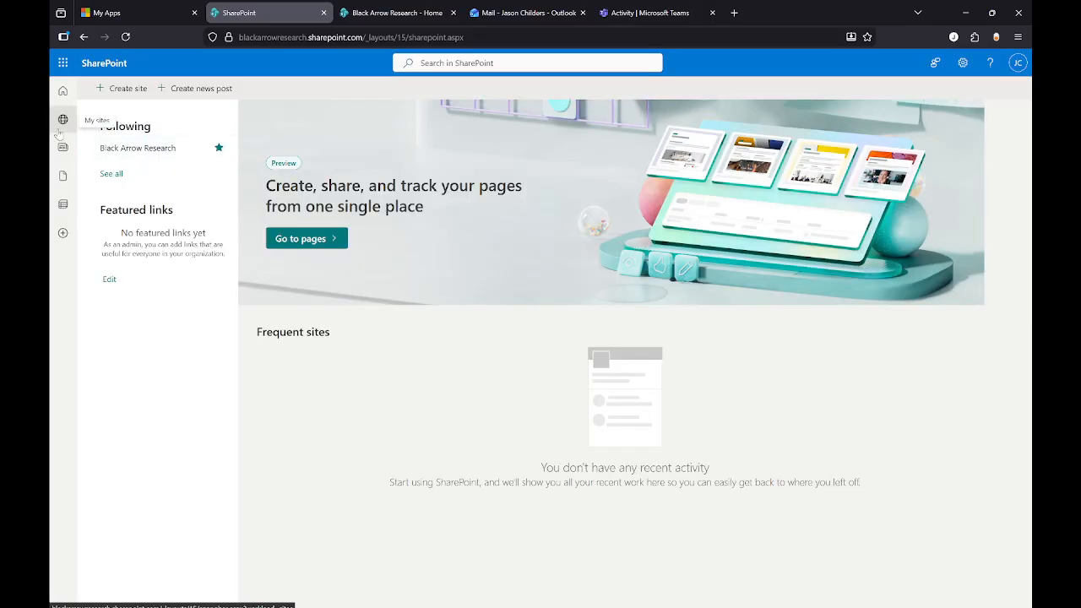
- Open the followed Black Arrow Research site from the start page and display its site contents
{"action": "left_click", "coordinate": [62, 95]}
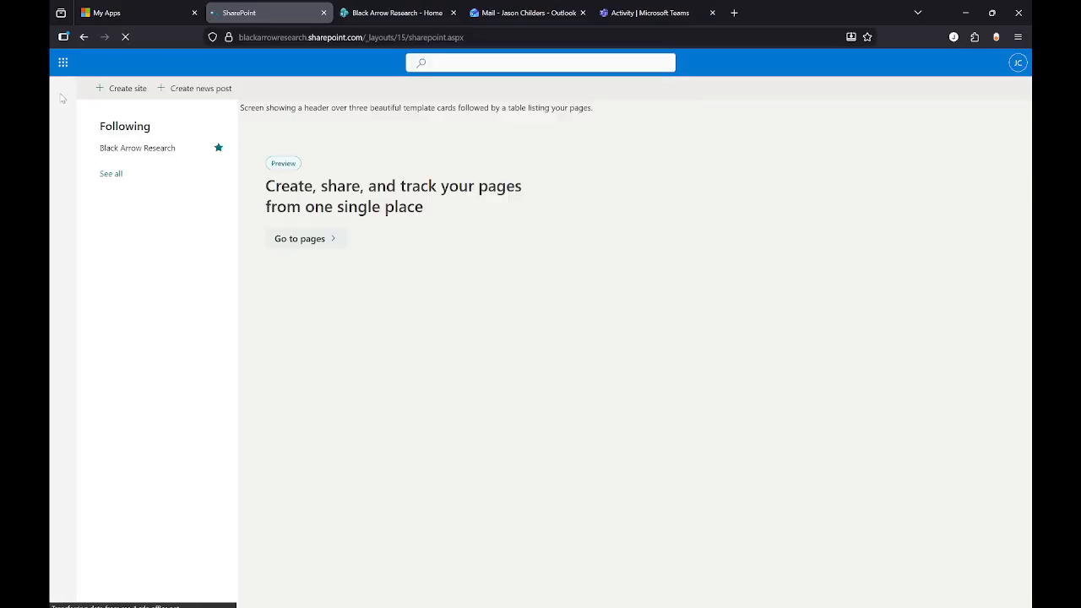
{"action": "left_click", "coordinate": [159, 155]}
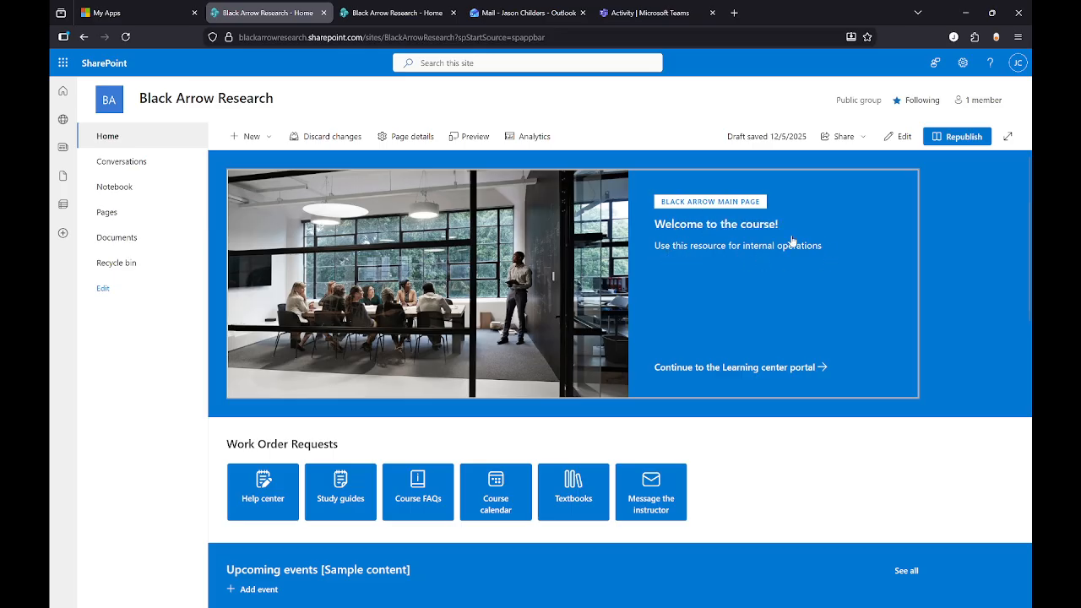
{"action": "left_click", "coordinate": [960, 65]}
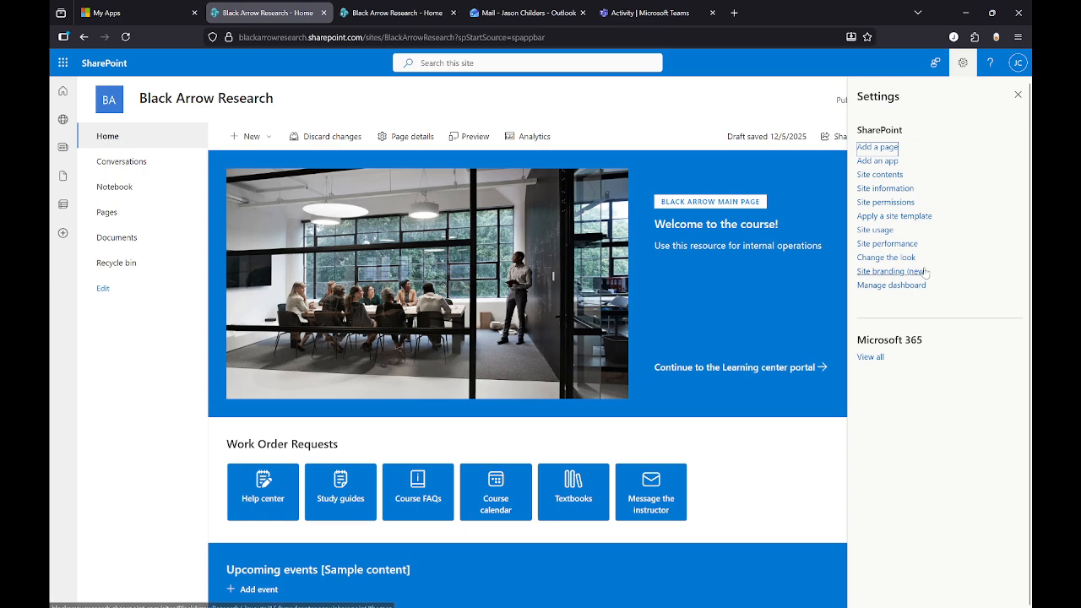
{"action": "left_click", "coordinate": [901, 174]}
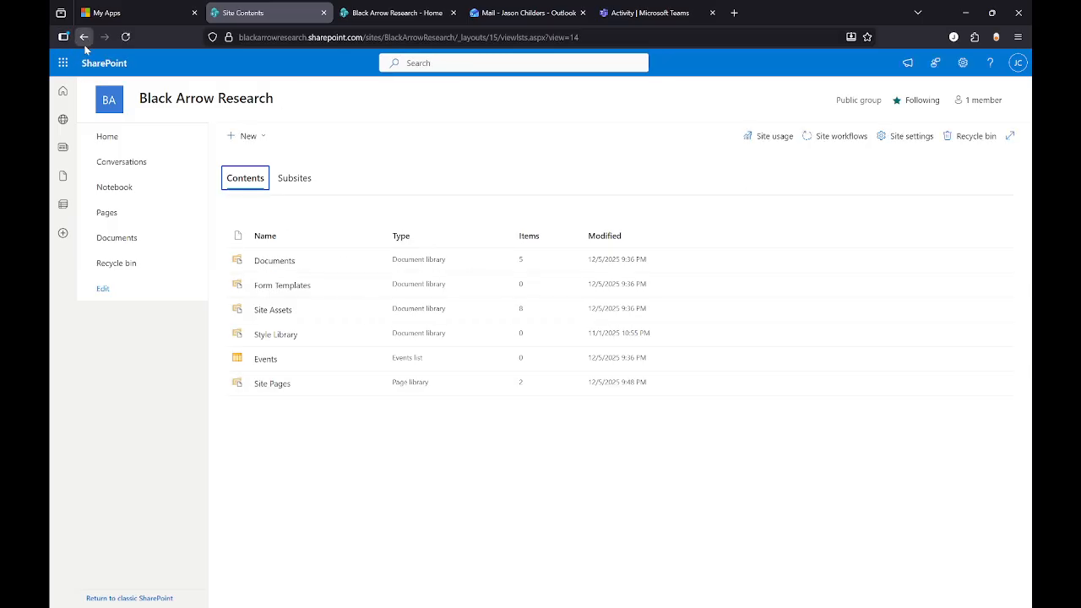
- Browse the Microsoft site templates available to apply to the Black Arrow Research site, and close the gallery without choosing one
{"action": "left_click", "coordinate": [963, 62]}
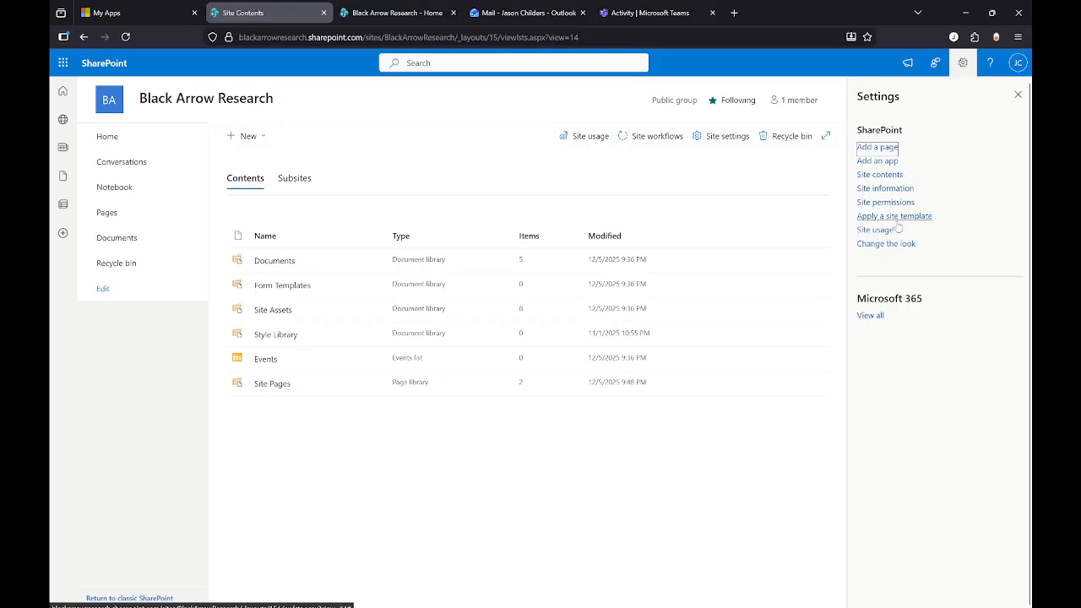
{"action": "left_click", "coordinate": [898, 227]}
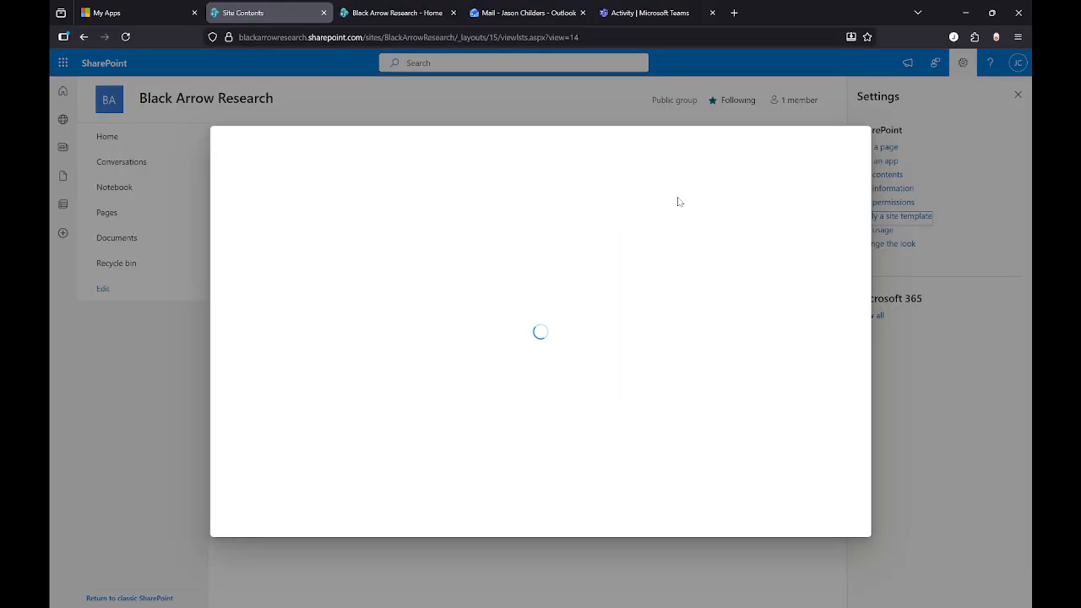
{"action": "scroll", "coordinate": [596, 241], "scroll_direction": "down", "scroll_amount": 4}
{"action": "scroll", "coordinate": [667, 259], "scroll_direction": "up", "scroll_amount": 4}
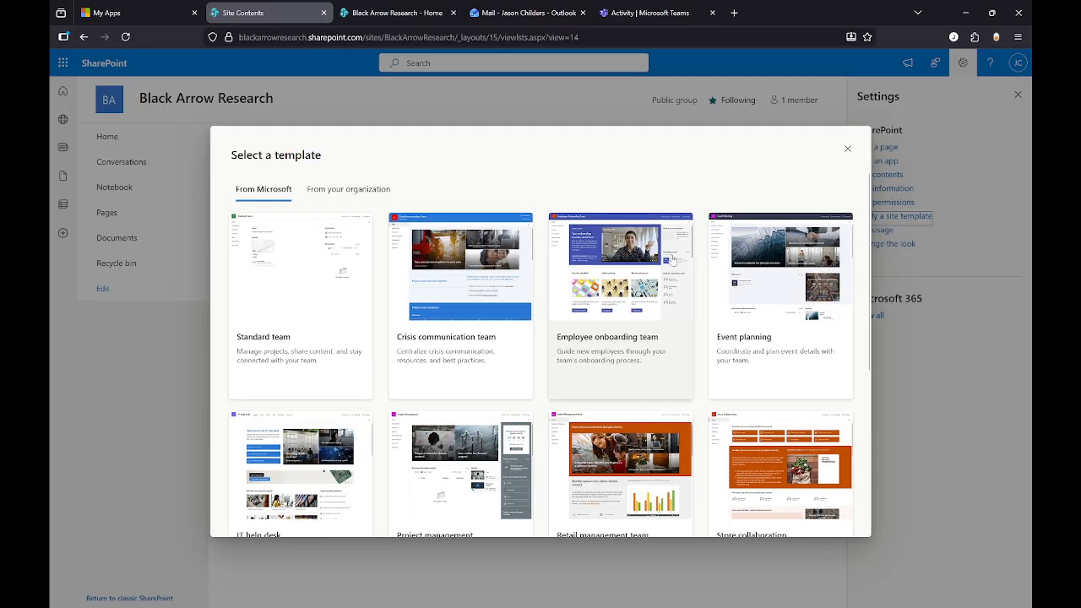
{"action": "left_click", "coordinate": [847, 149]}
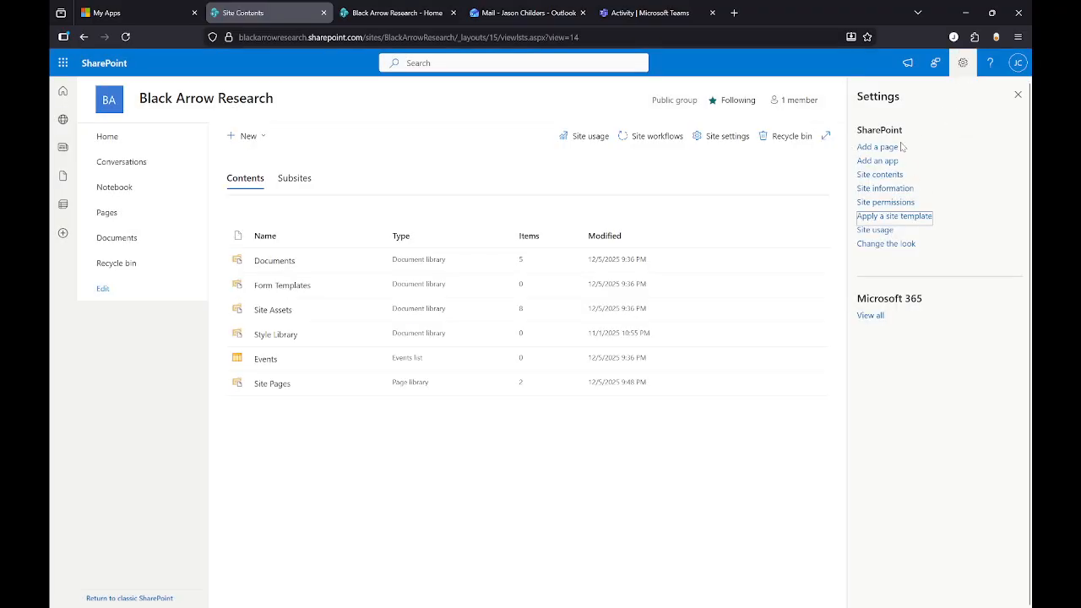
- Change the look of the Black Arrow Research site to the Cobalt theme from Microsoft and save it
{"action": "left_click", "coordinate": [899, 249]}
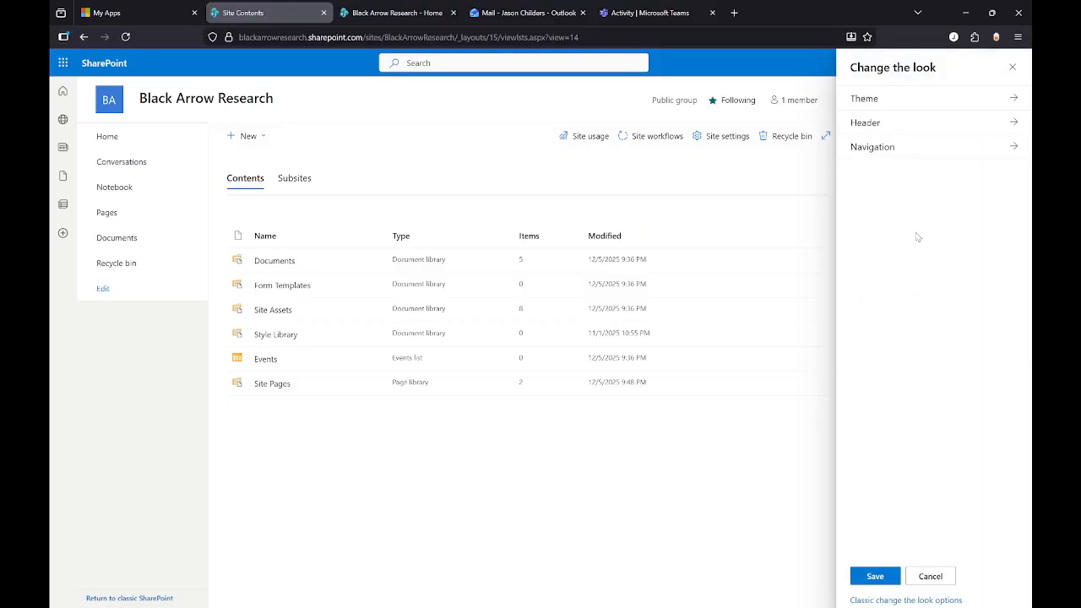
{"action": "left_click", "coordinate": [967, 106]}
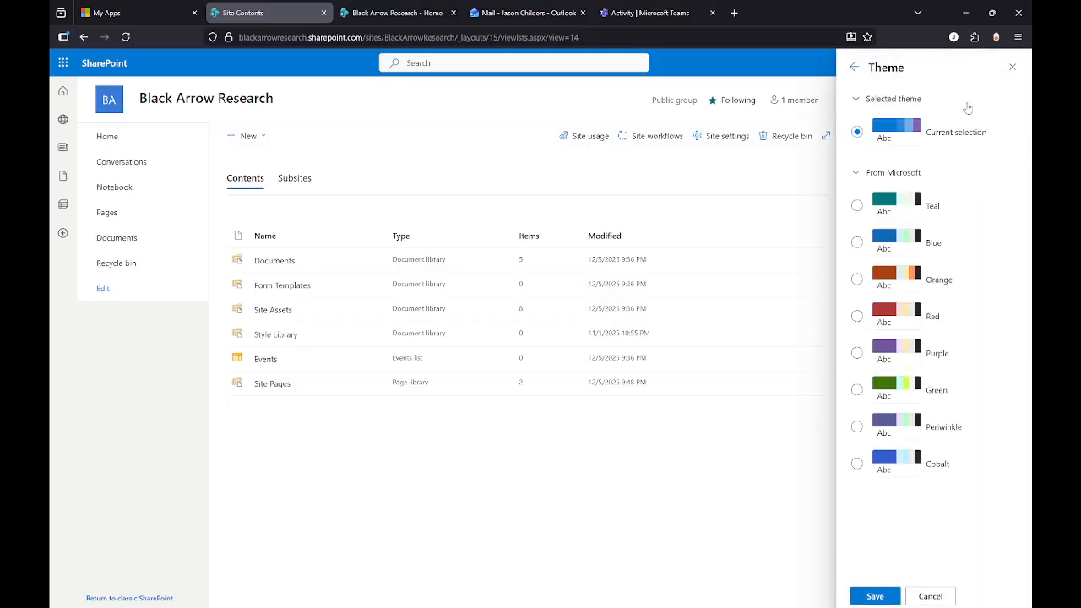
{"action": "left_click", "coordinate": [856, 206]}
{"action": "left_click", "coordinate": [873, 594]}
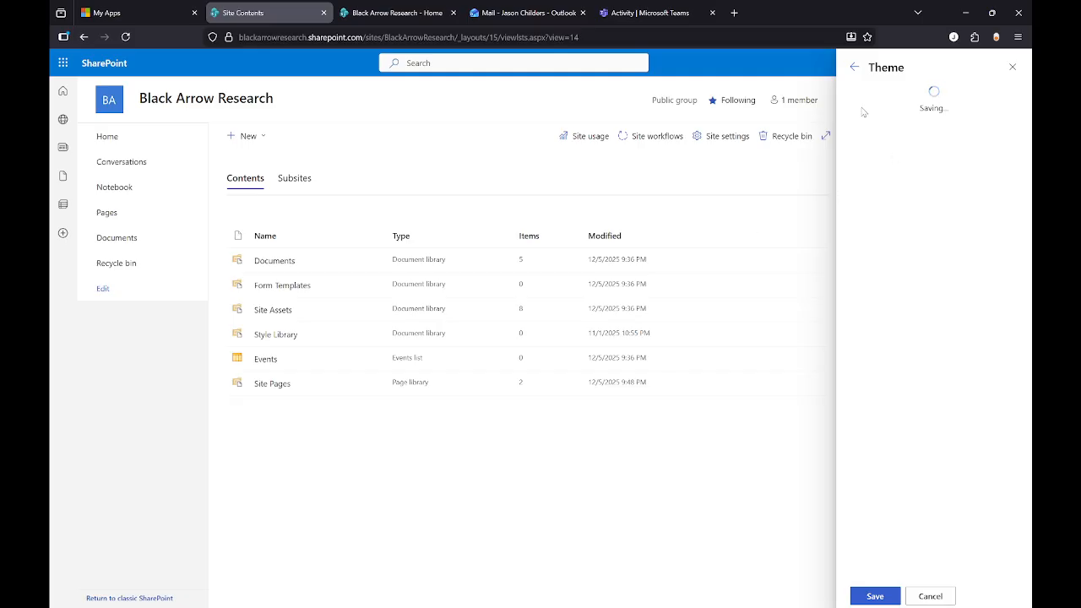
- Go to the site's home page, follow the welcome banner's link, and start editing the page that opens
{"action": "left_click", "coordinate": [110, 125]}
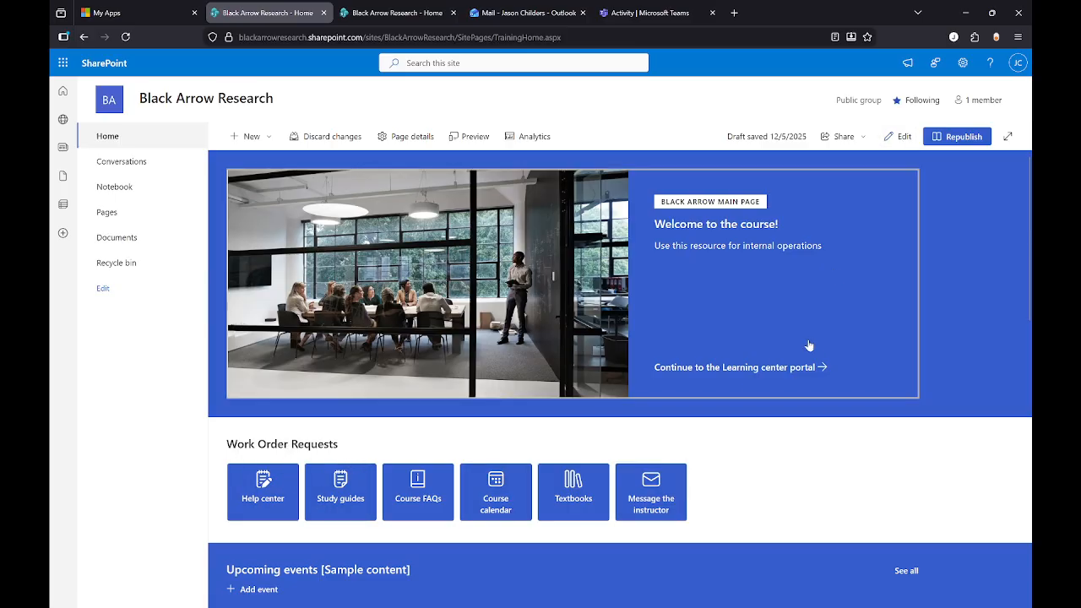
{"action": "left_click", "coordinate": [768, 310]}
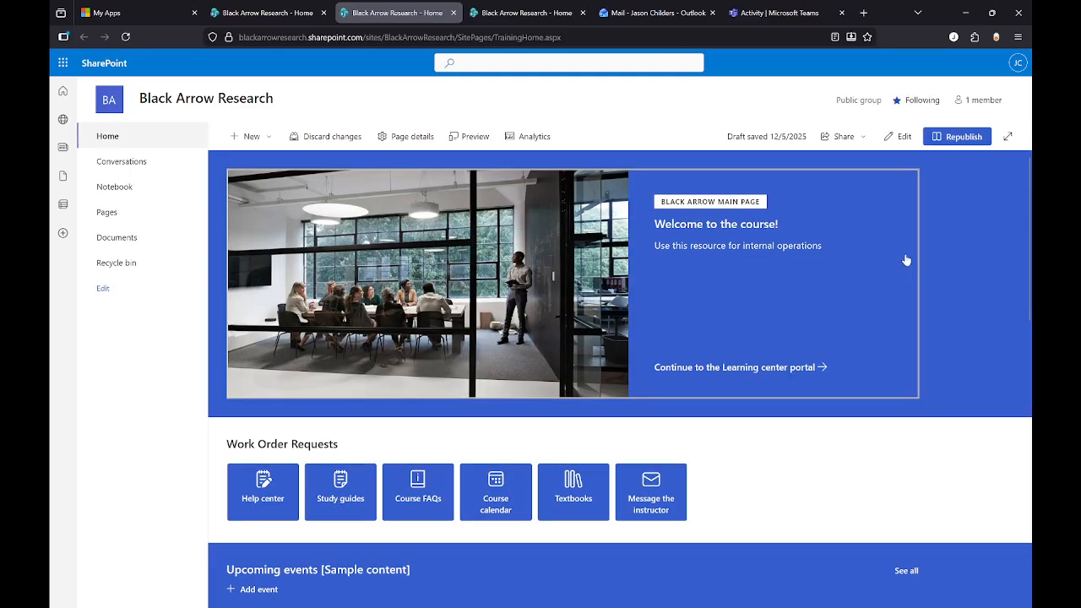
{"action": "left_click", "coordinate": [897, 136]}
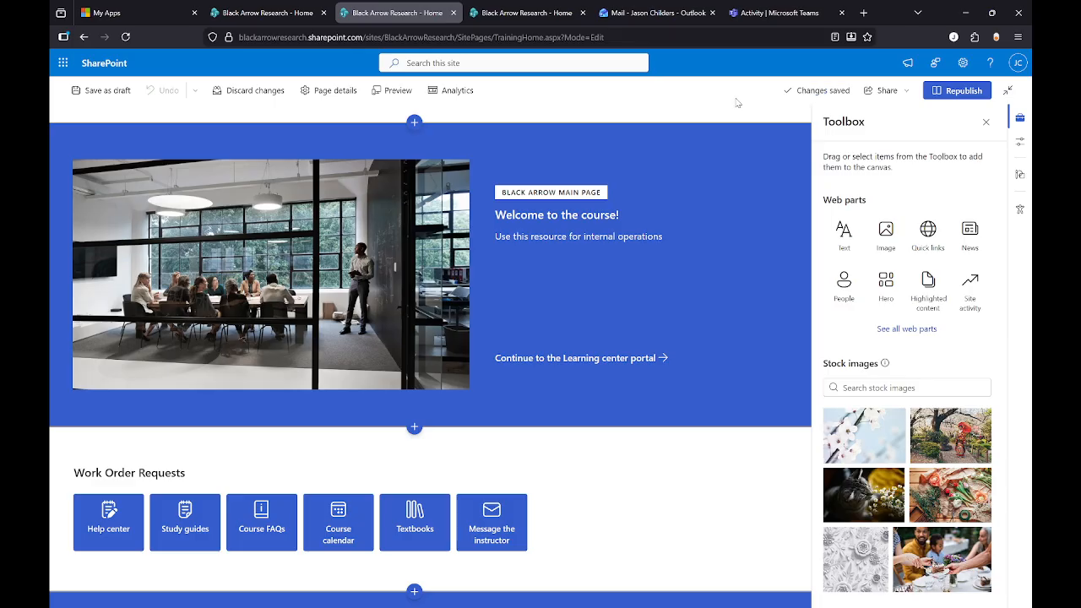
- Add a one-column section between the welcome banner and Work Order Requests, and delete that section again
{"action": "left_click", "coordinate": [416, 427]}
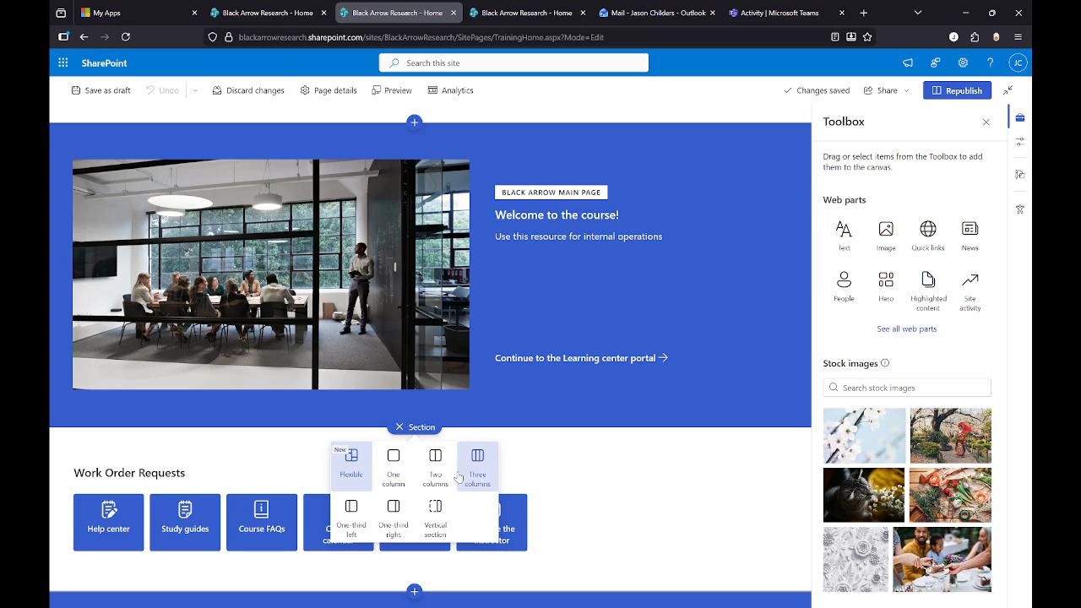
{"action": "left_click", "coordinate": [393, 464]}
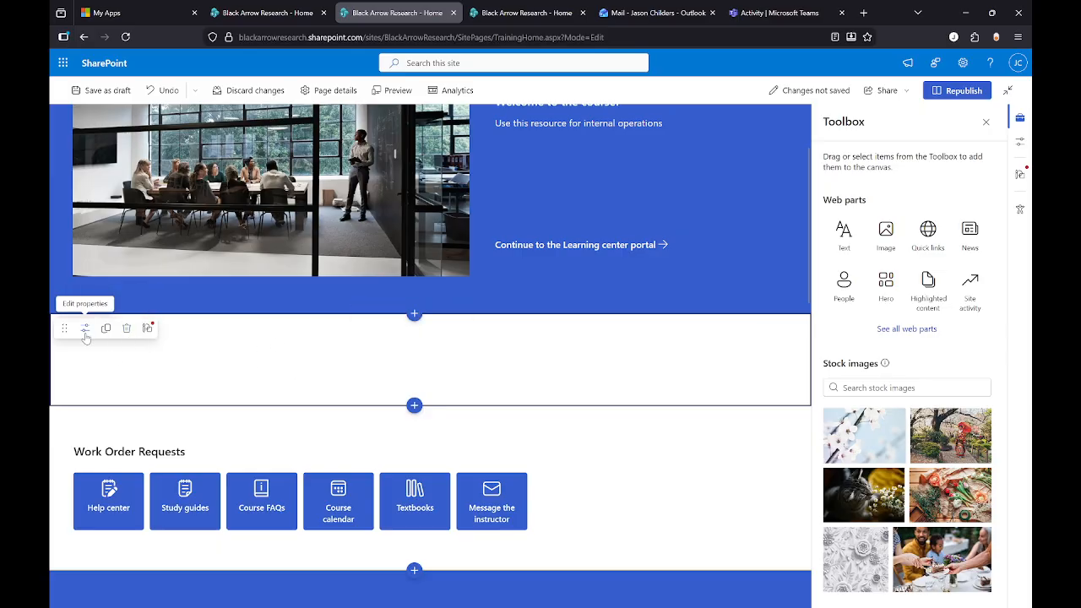
{"action": "left_click", "coordinate": [127, 330]}
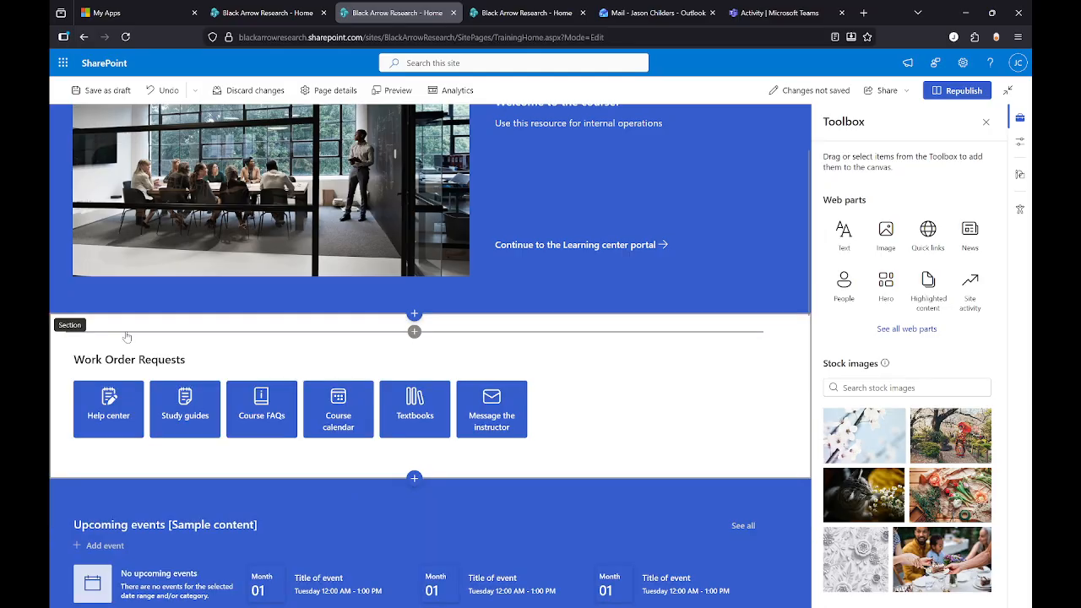
- Retitle the Help center quick link under Work Order Requests as "IT Work Order Resquests"
{"action": "left_click", "coordinate": [226, 353]}
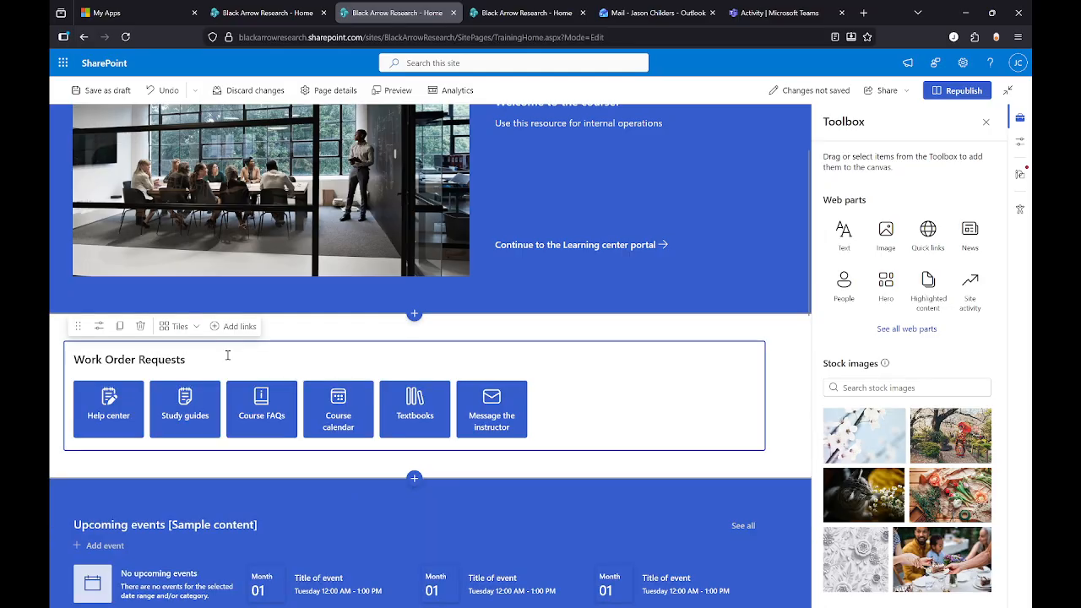
{"action": "left_click", "coordinate": [117, 407]}
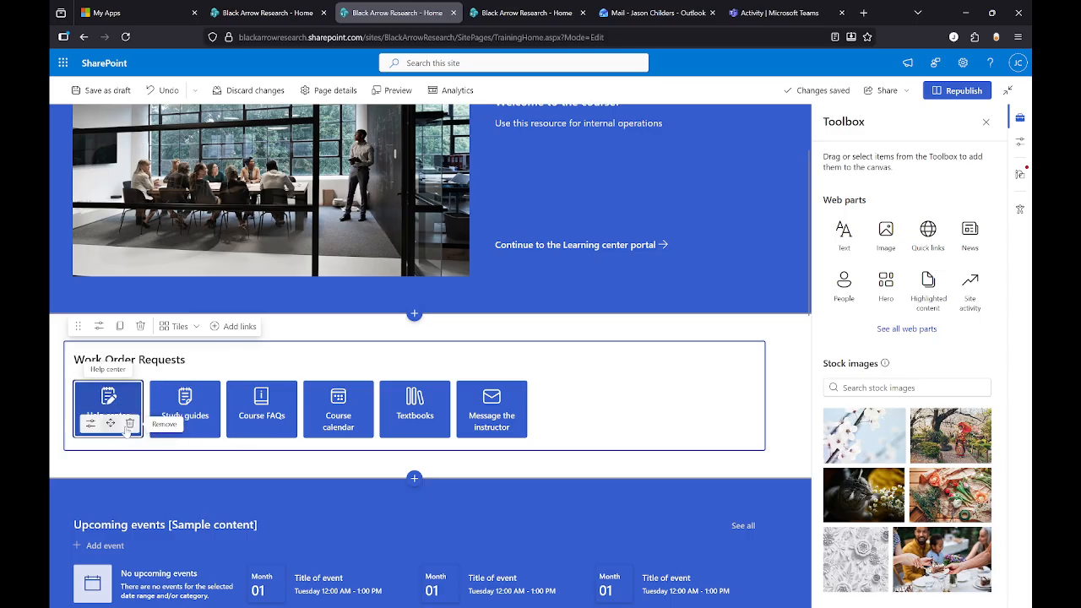
{"action": "left_click", "coordinate": [231, 365]}
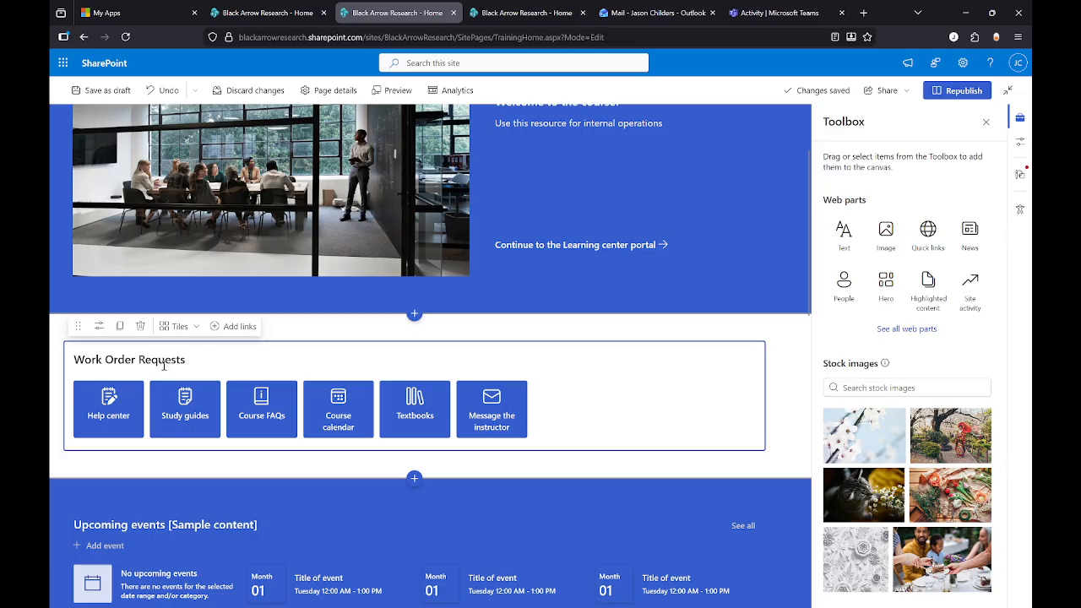
{"action": "left_click", "coordinate": [115, 413]}
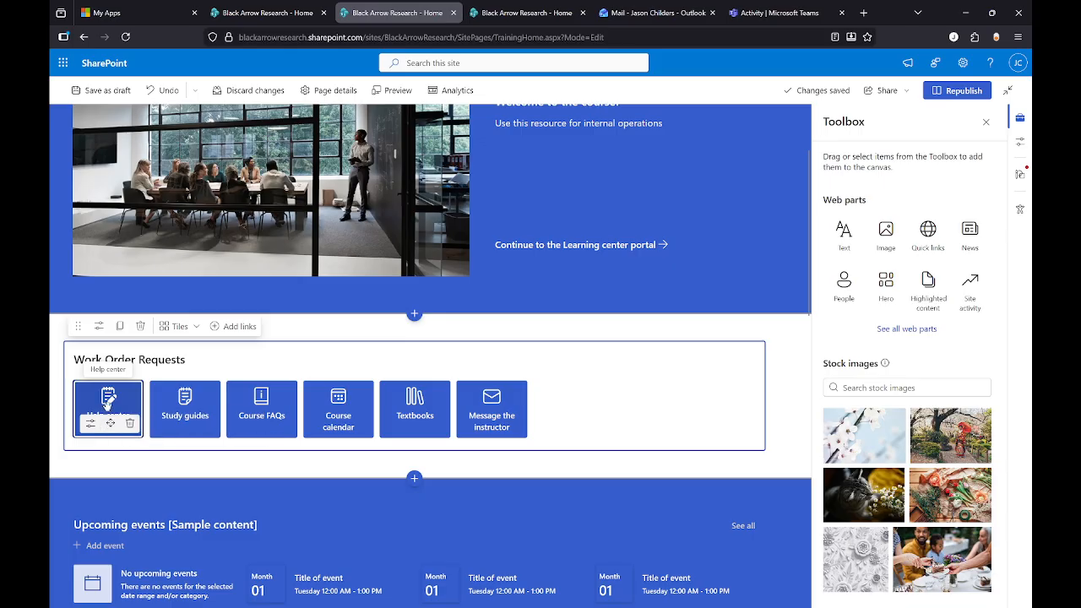
{"action": "left_click", "coordinate": [90, 422]}
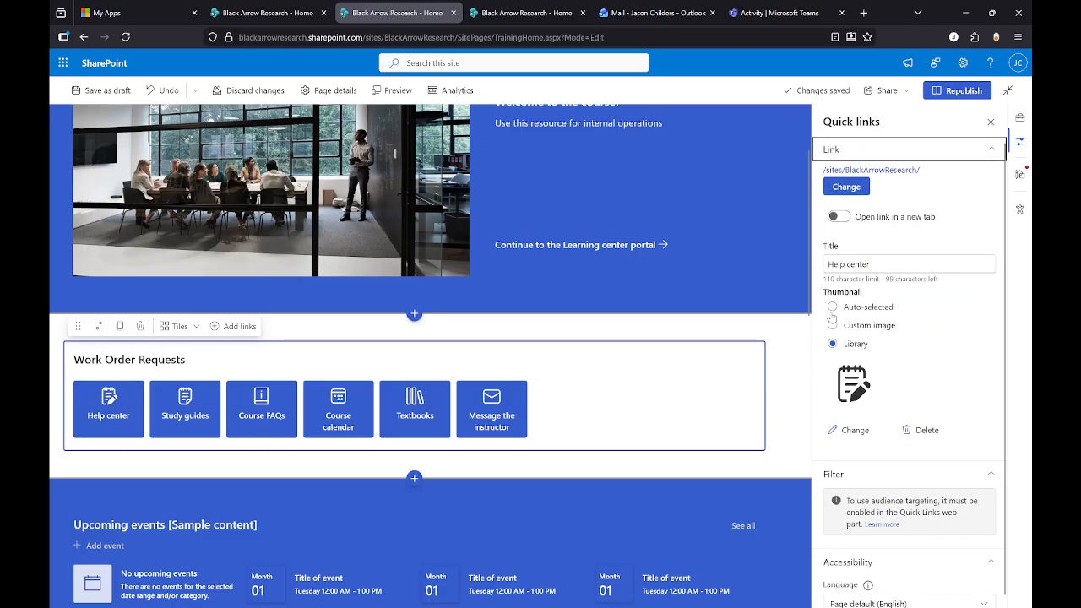
{"action": "left_click_drag", "start_coordinate": [896, 264], "coordinate": [802, 265]}
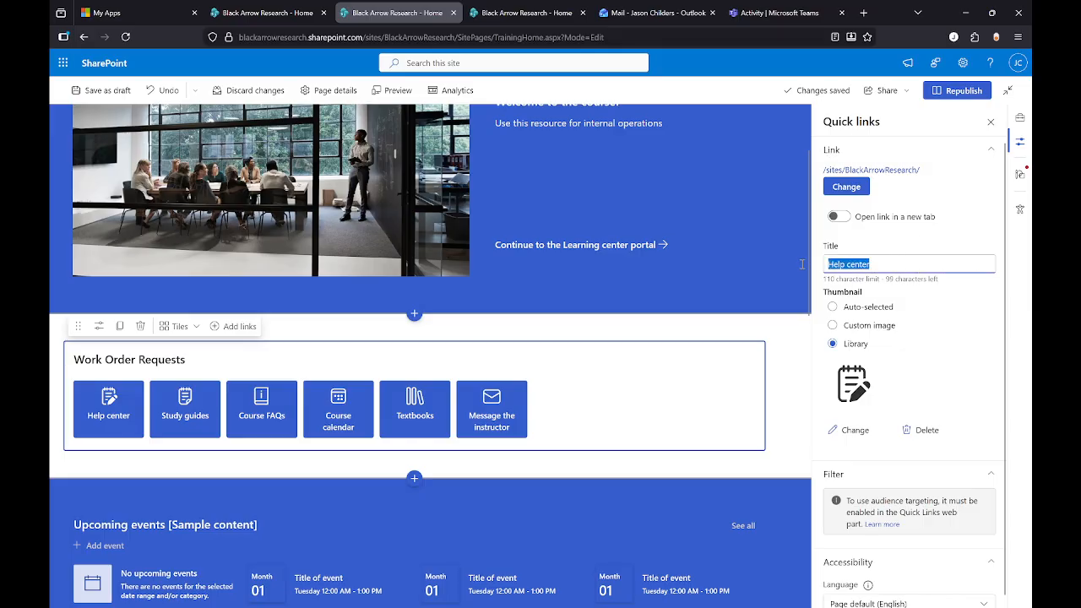
{"action": "type", "text": "IT"}
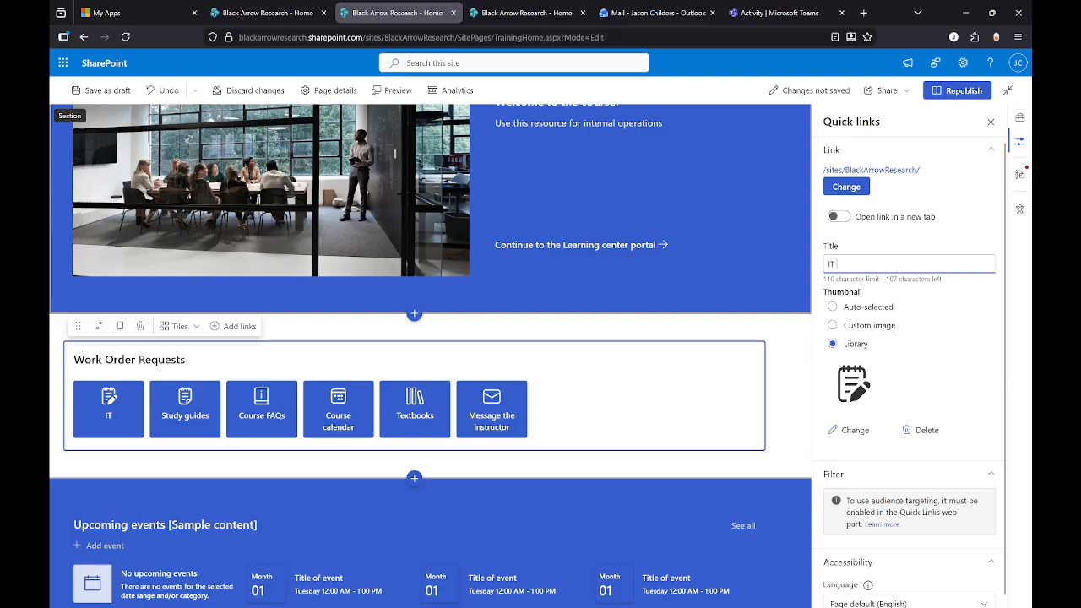
{"action": "type", "text": " Wo"}
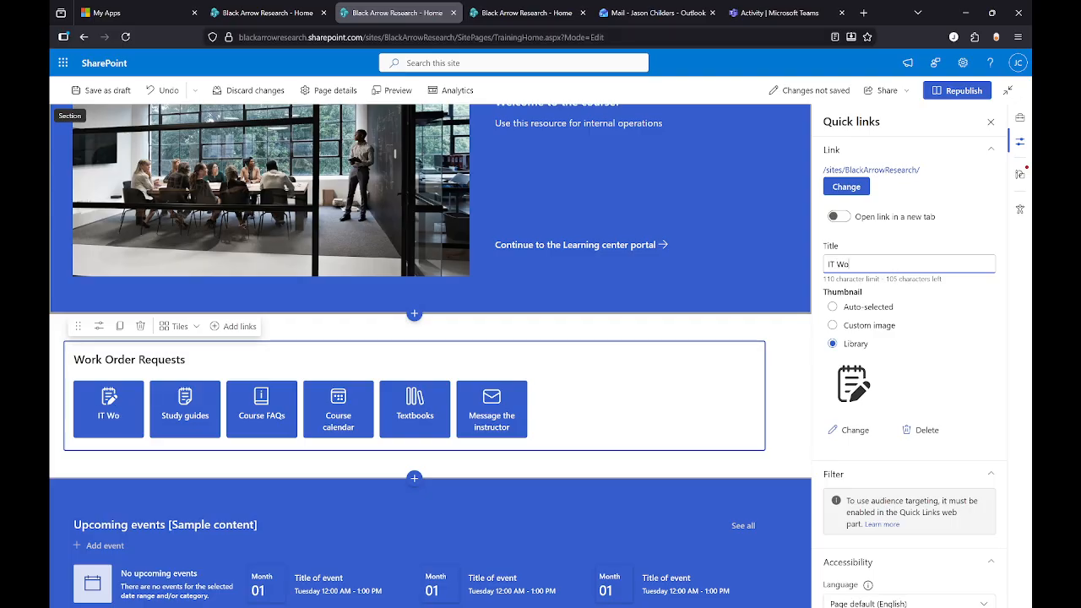
{"action": "type", "text": "rk Orde"}
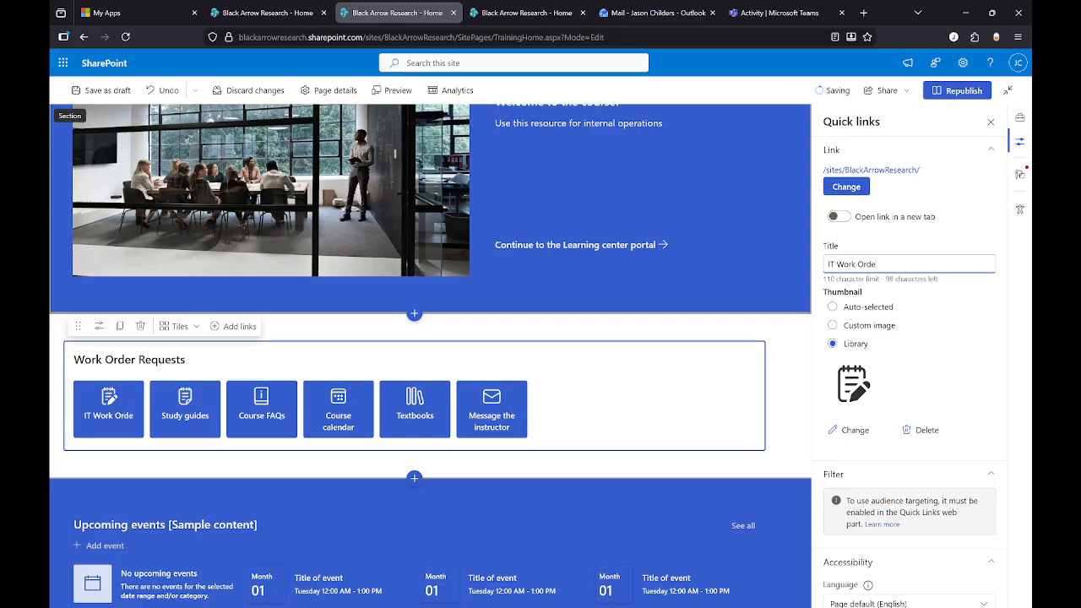
{"action": "type", "text": "r Rests"}
{"action": "key", "text": "BackSpace"}
{"action": "key", "text": "BackSpace"}
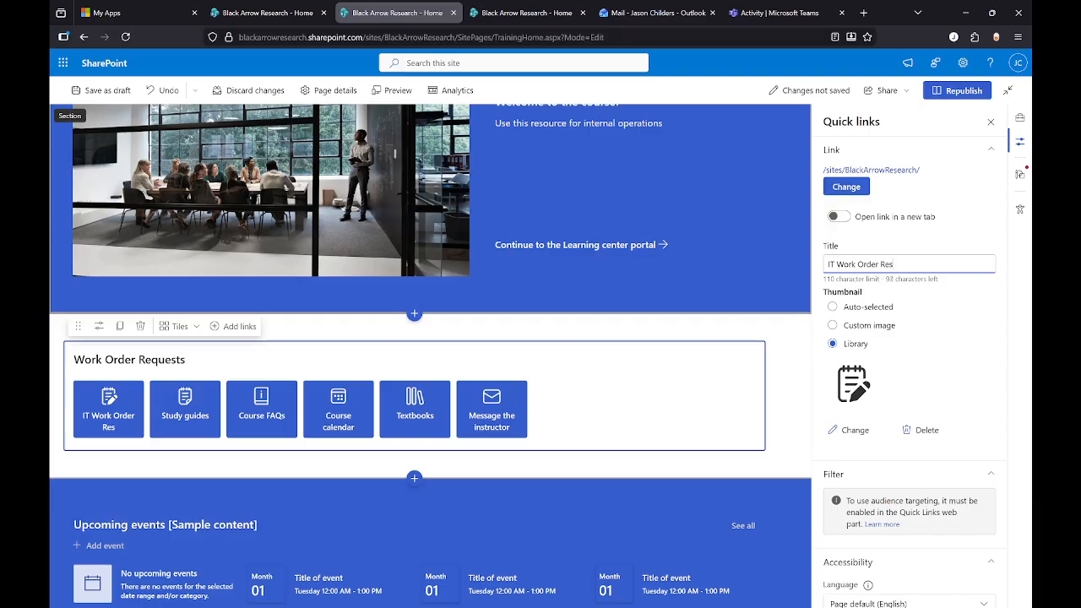
{"action": "type", "text": "t"}
{"action": "key", "text": "BackSpace"}
{"action": "type", "text": "qyusets"}
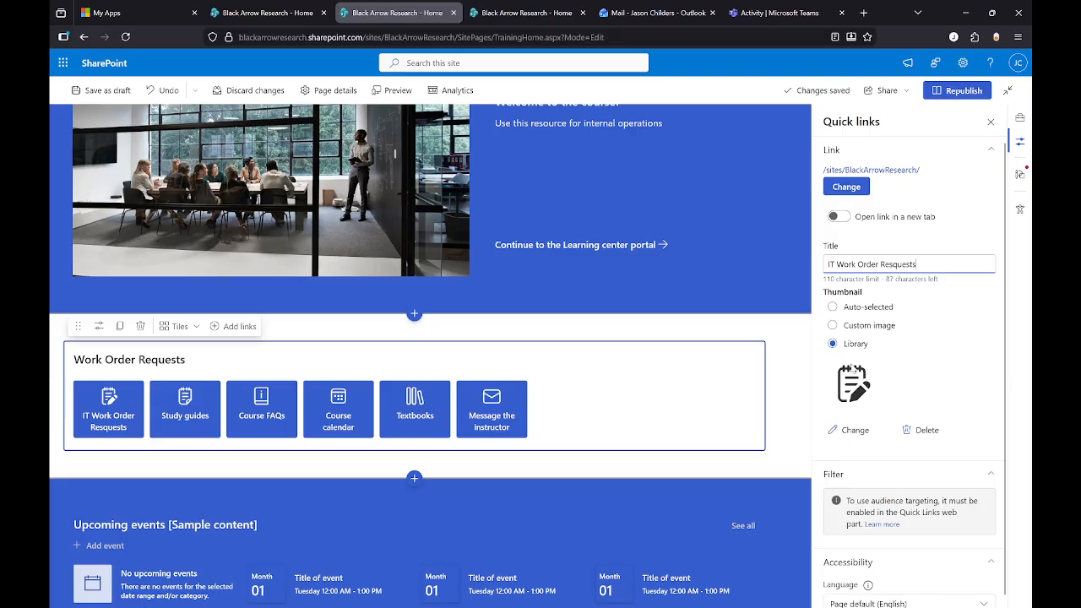
- Replace the thumbnail of the IT work order quick link with the screencast icon from the icon library
{"action": "left_click", "coordinate": [855, 431]}
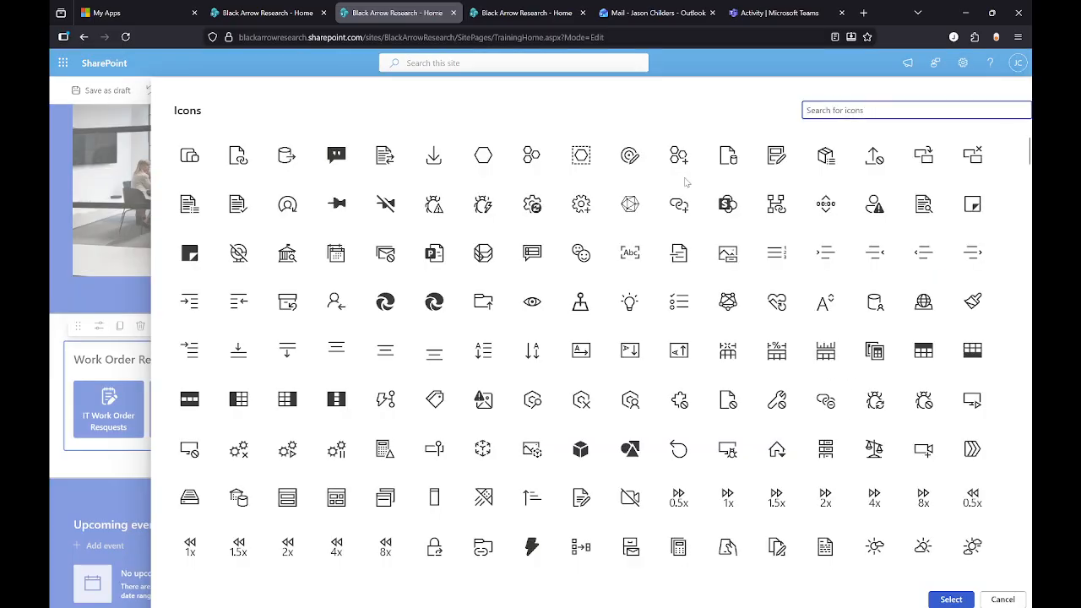
{"action": "scroll", "coordinate": [812, 314], "scroll_direction": "down", "scroll_amount": 15}
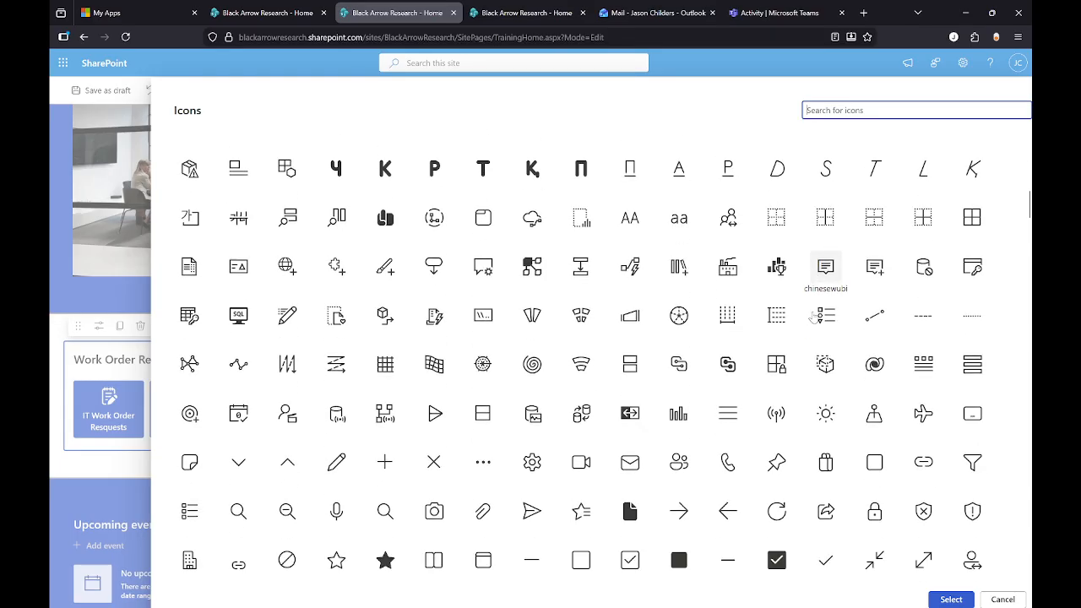
{"action": "scroll", "coordinate": [813, 316], "scroll_direction": "down", "scroll_amount": 10}
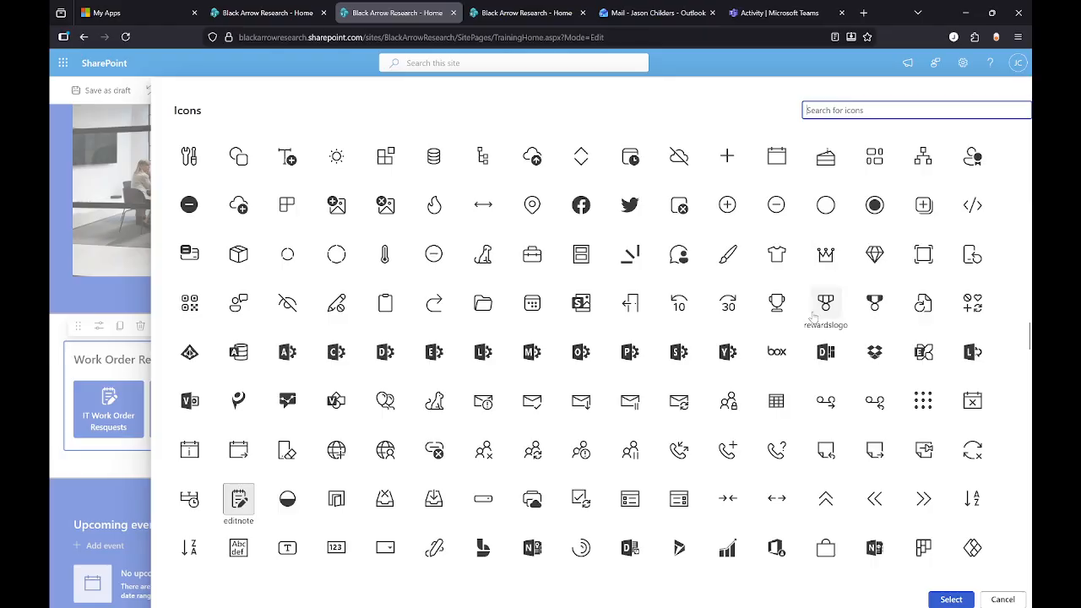
{"action": "scroll", "coordinate": [813, 315], "scroll_direction": "down", "scroll_amount": 15}
{"action": "scroll", "coordinate": [813, 315], "scroll_direction": "down", "scroll_amount": 15}
{"action": "scroll", "coordinate": [813, 315], "scroll_direction": "down", "scroll_amount": 6}
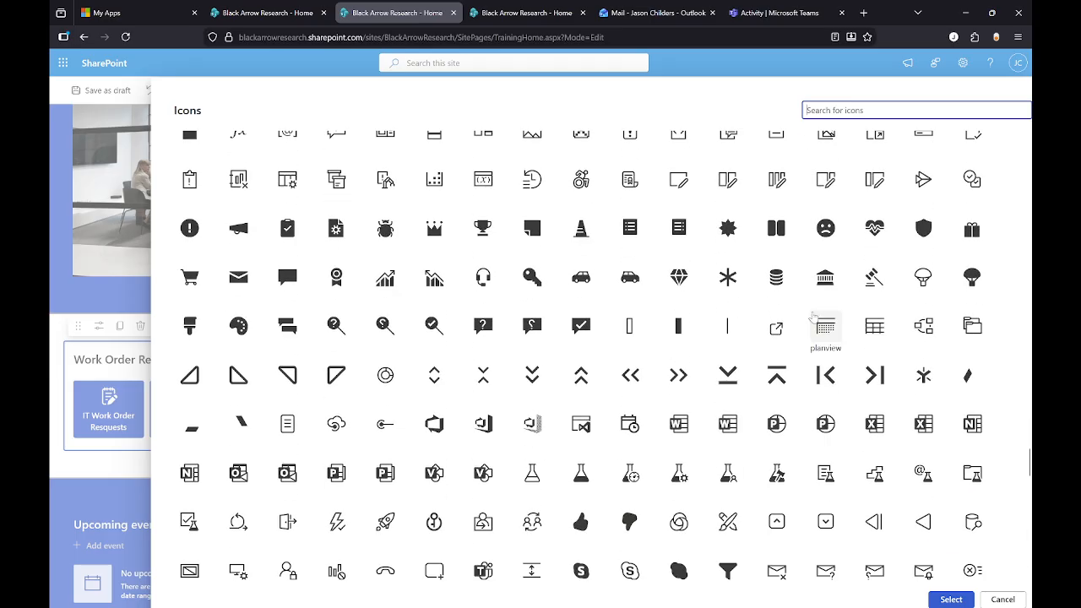
{"action": "scroll", "coordinate": [813, 315], "scroll_direction": "down", "scroll_amount": 15}
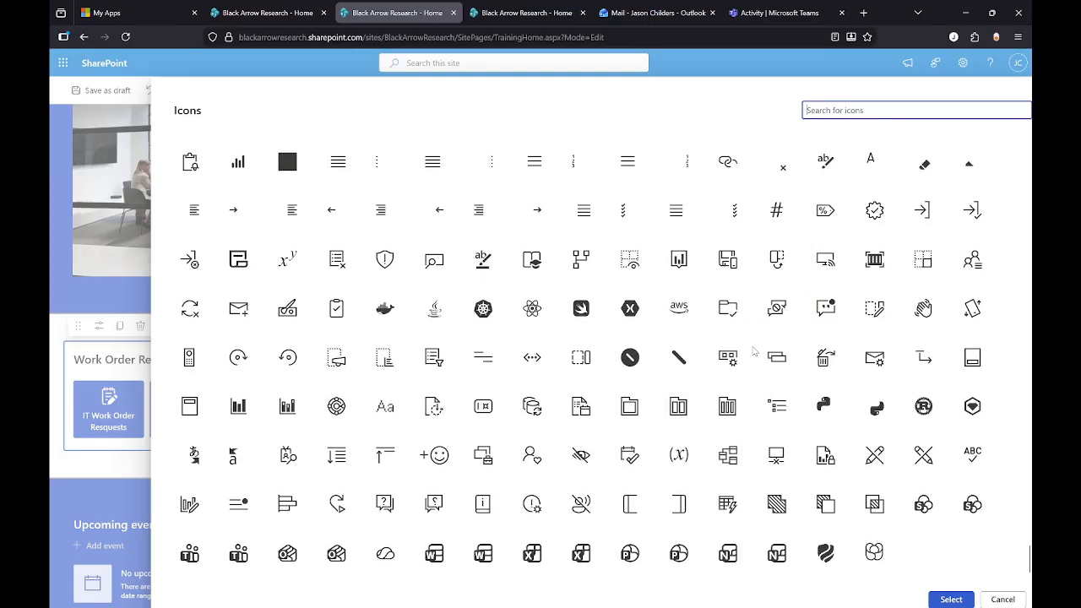
{"action": "left_click", "coordinate": [826, 262]}
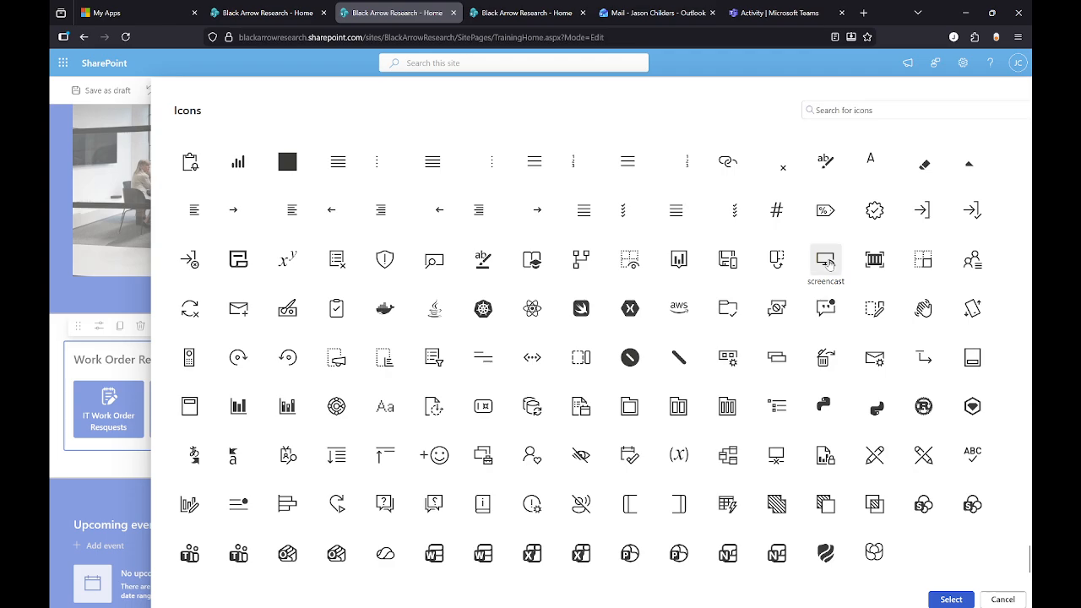
{"action": "left_click", "coordinate": [952, 599]}
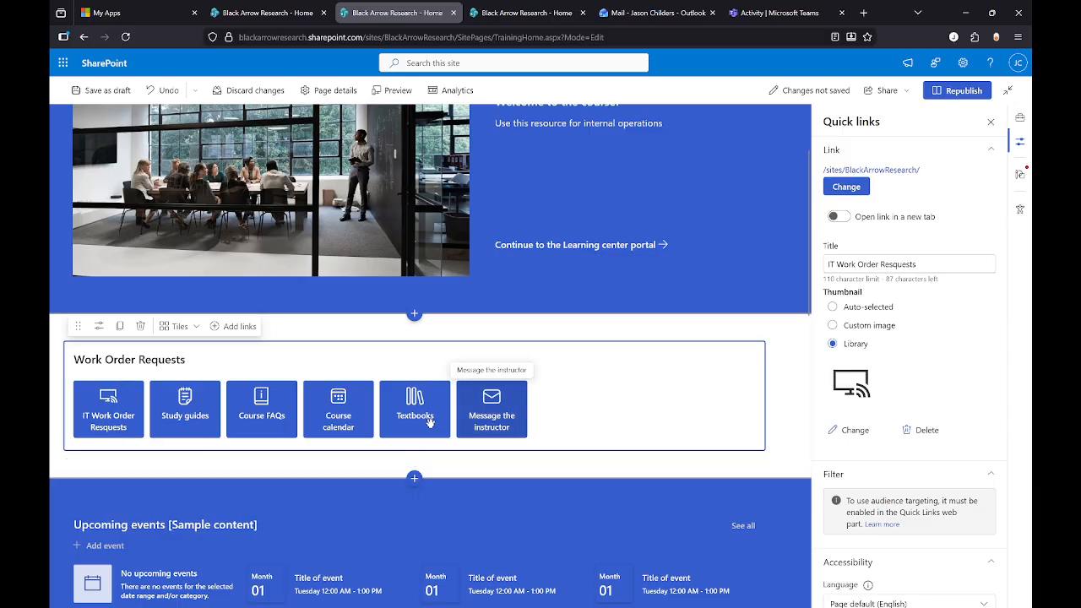
- Retitle the Study guides quick link under Work Order Requests as "Maintenance"
{"action": "left_click", "coordinate": [196, 418]}
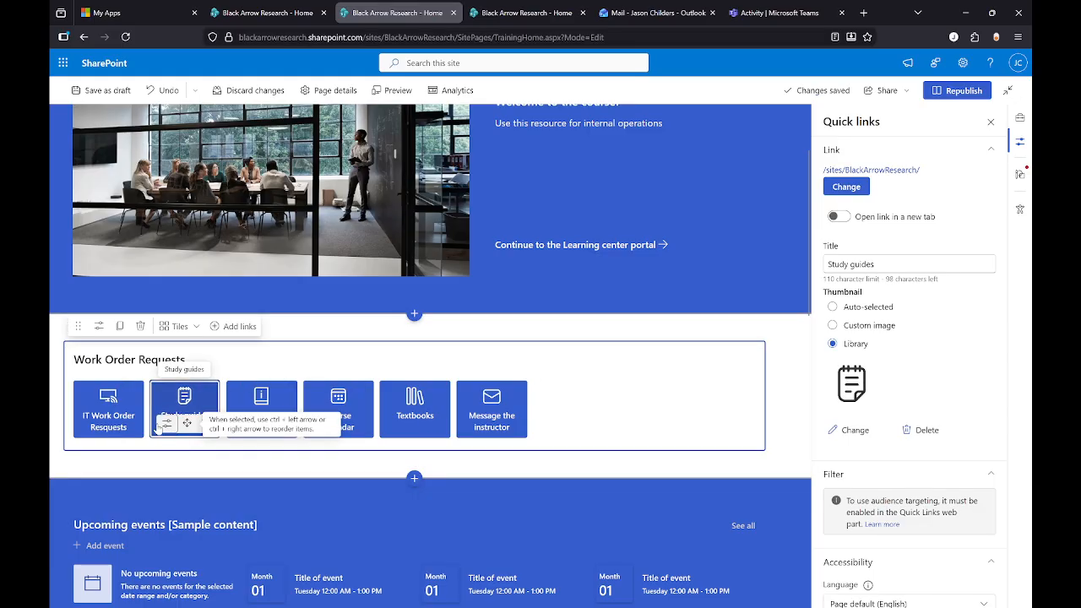
{"action": "left_click", "coordinate": [893, 262]}
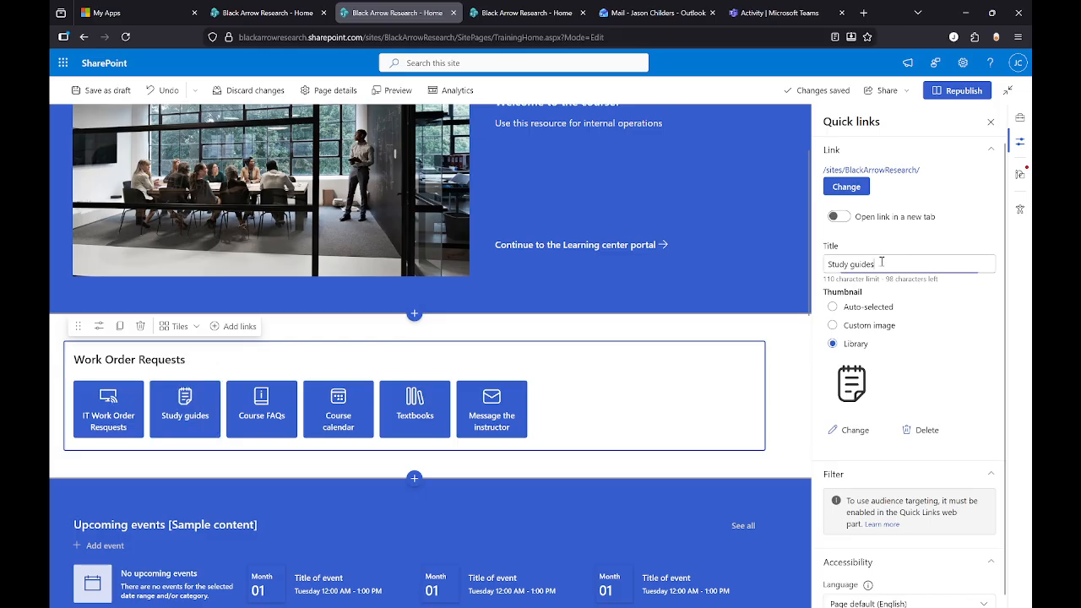
{"action": "left_click_drag", "start_coordinate": [892, 262], "coordinate": [827, 248]}
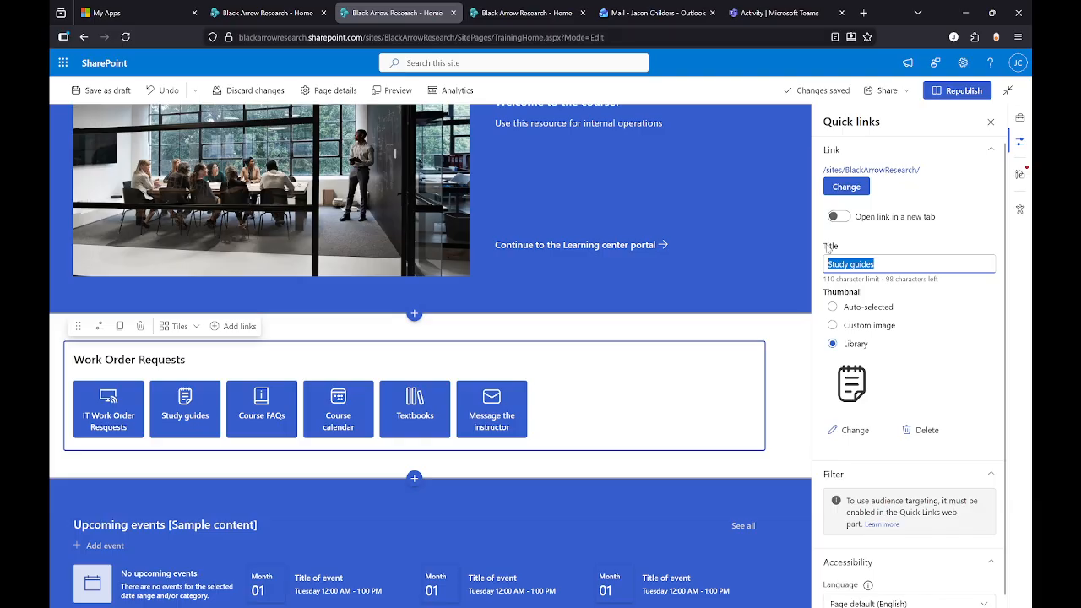
{"action": "type", "text": "M"}
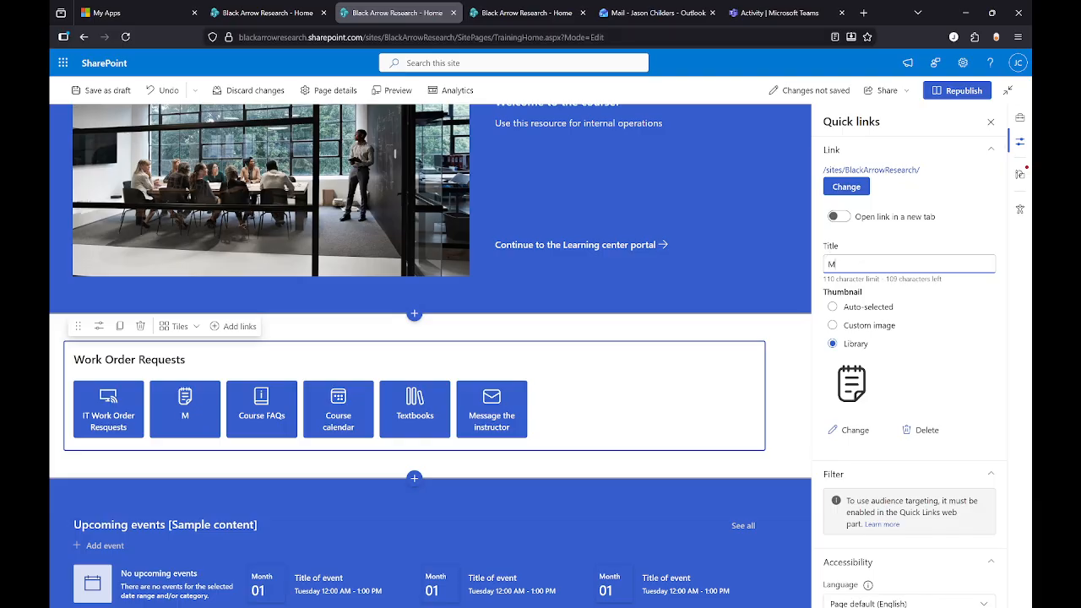
{"action": "type", "text": "aintenence"}
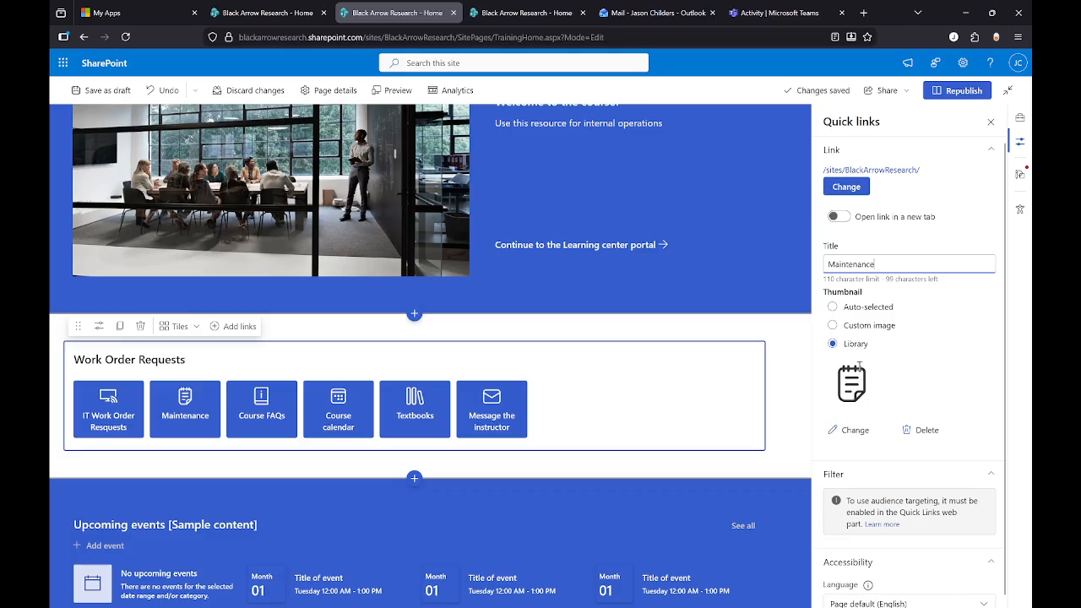
- Replace the thumbnail of the Maintenance quick link with the developertools icon, found by searching the icon library for "tool"
{"action": "left_click", "coordinate": [854, 431]}
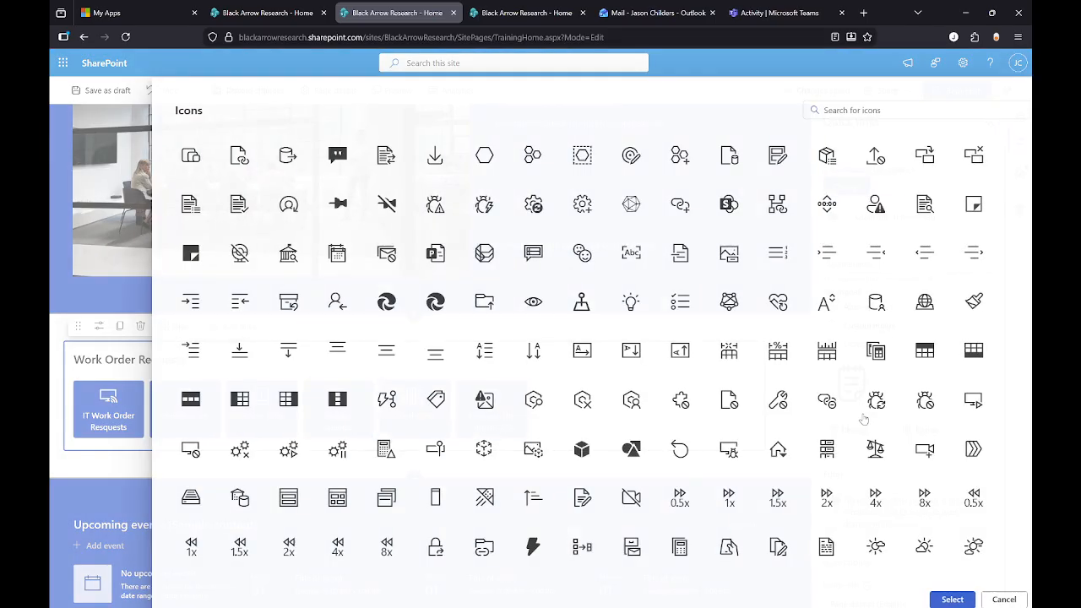
{"action": "left_click", "coordinate": [835, 106]}
{"action": "type", "text": "tool"}
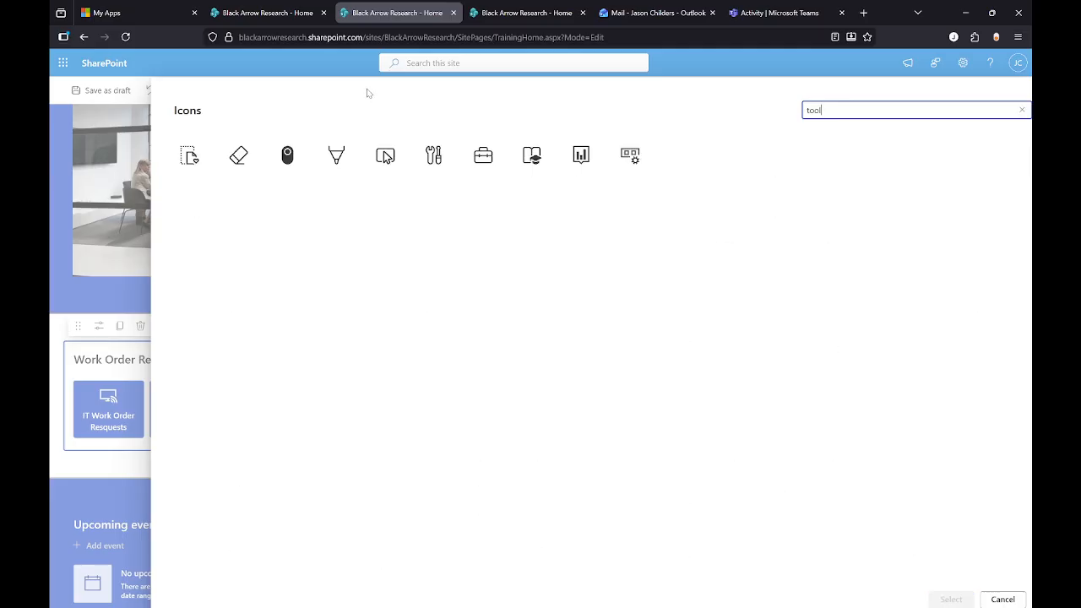
{"action": "left_click", "coordinate": [437, 157]}
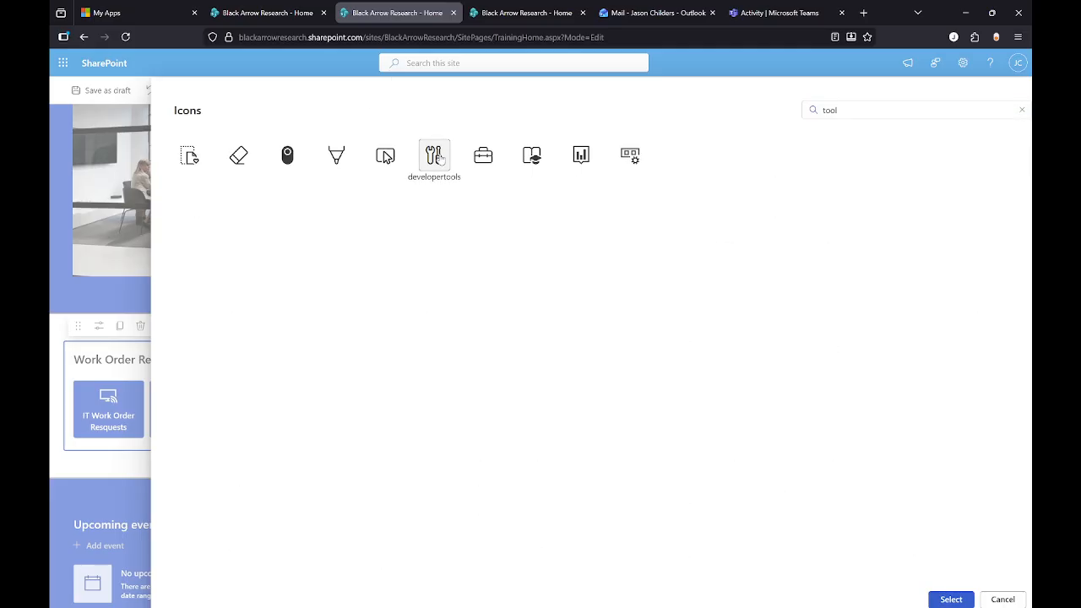
{"action": "left_click", "coordinate": [951, 599]}
- Extend the title of the Maintenance quick link to "Maintenance Requests"
{"action": "left_click", "coordinate": [881, 266]}
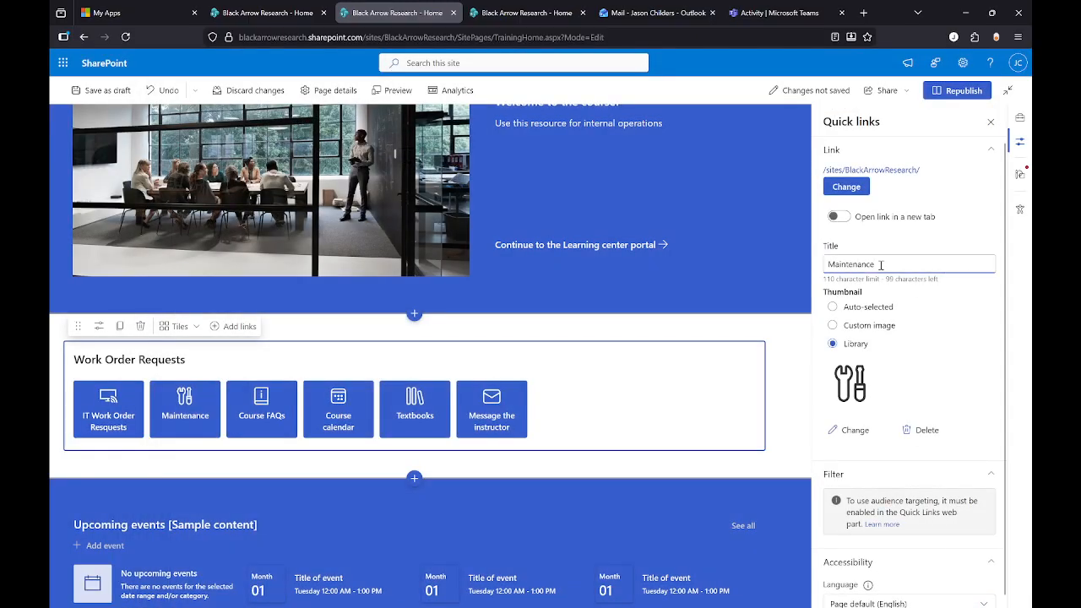
{"action": "type", "text": "Reque"}
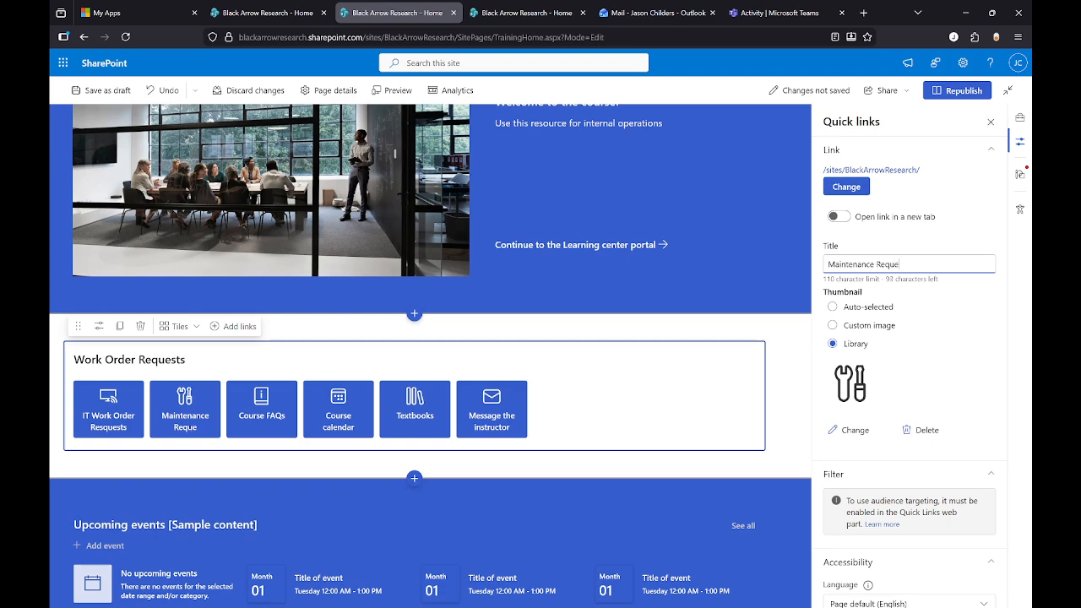
{"action": "type", "text": "sts"}
{"action": "left_click", "coordinate": [646, 382]}
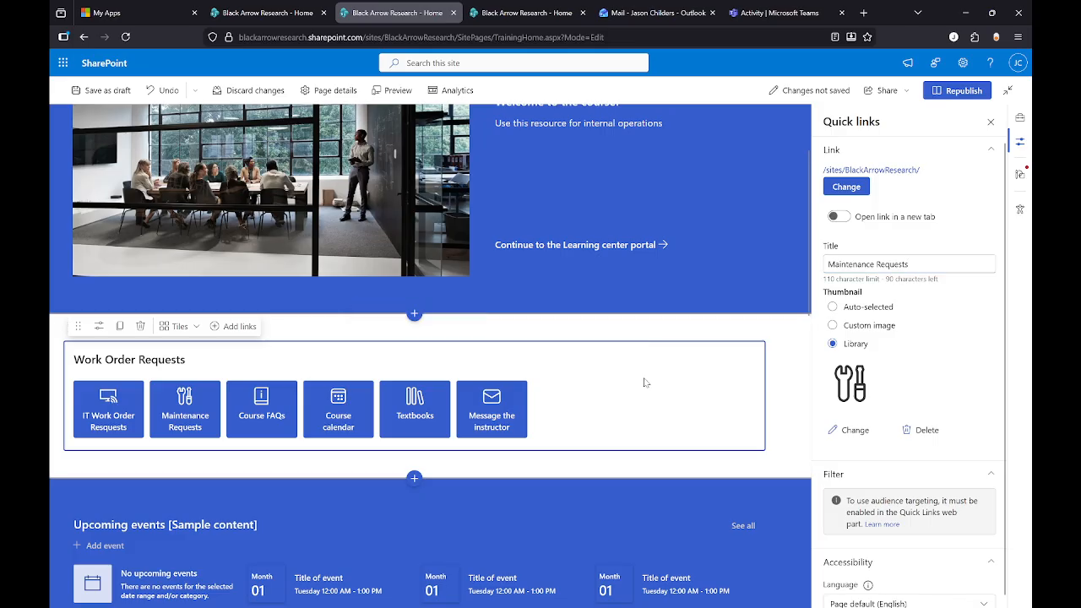
- Retitle the Course FAQs quick link under Work Order Requests as "Training Requests"
{"action": "left_click", "coordinate": [280, 418]}
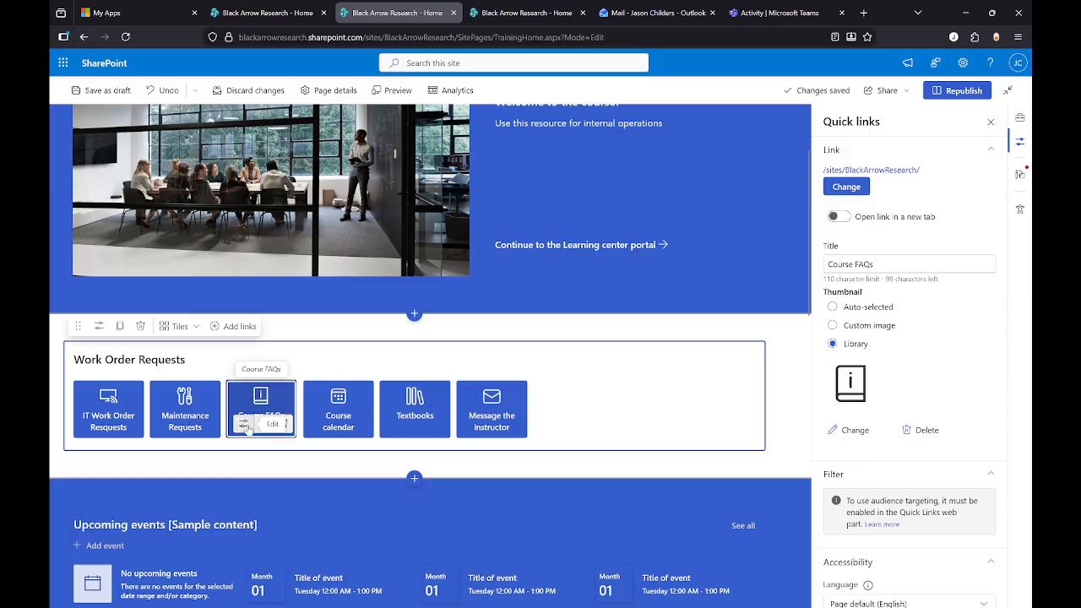
{"action": "triple_click", "coordinate": [829, 264]}
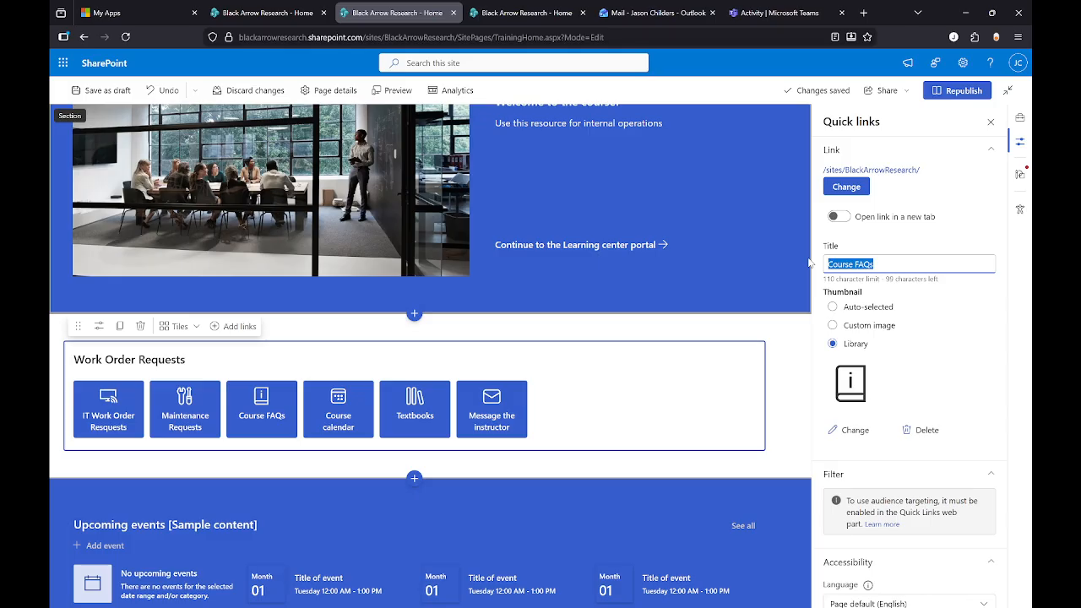
{"action": "type", "text": "Training Requests"}
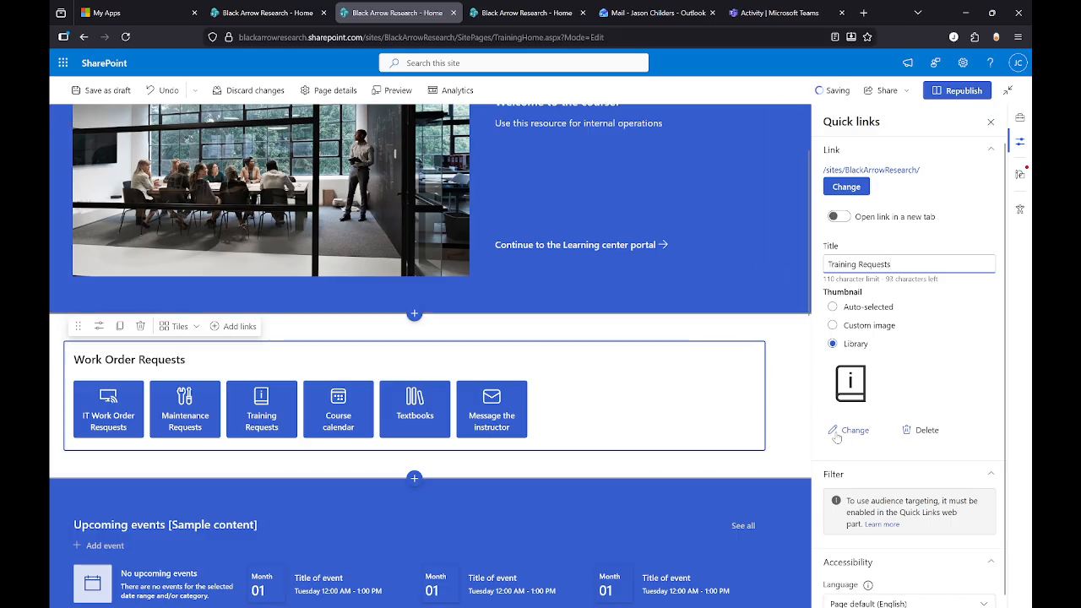
{"action": "left_click", "coordinate": [651, 373]}
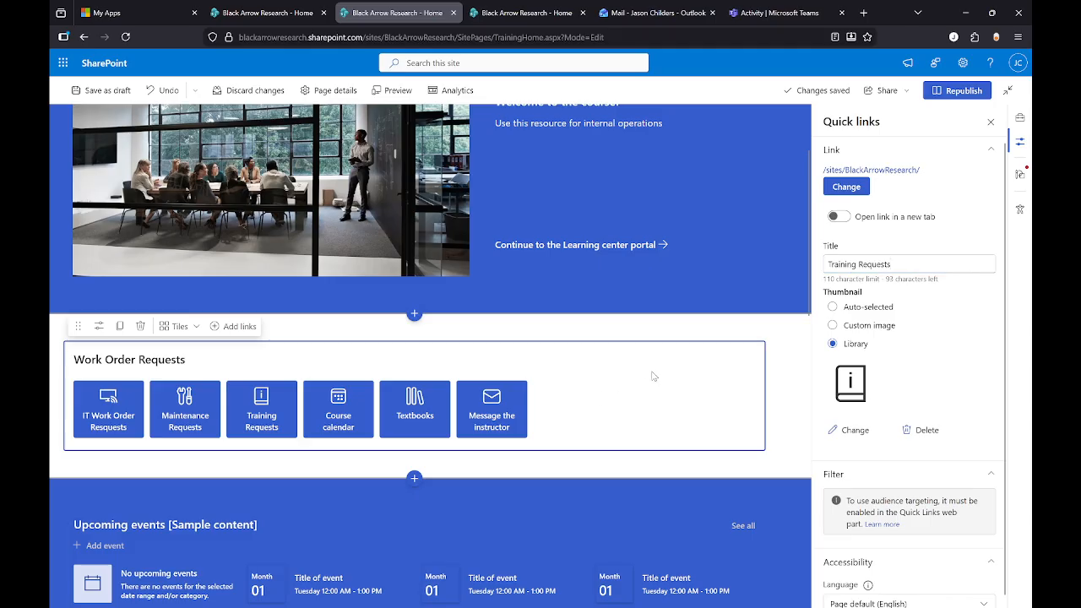
- Remove the Course calendar, Textbooks and Message the instructor quick links from Work Order Requests and close the link settings
{"action": "left_click", "coordinate": [339, 403]}
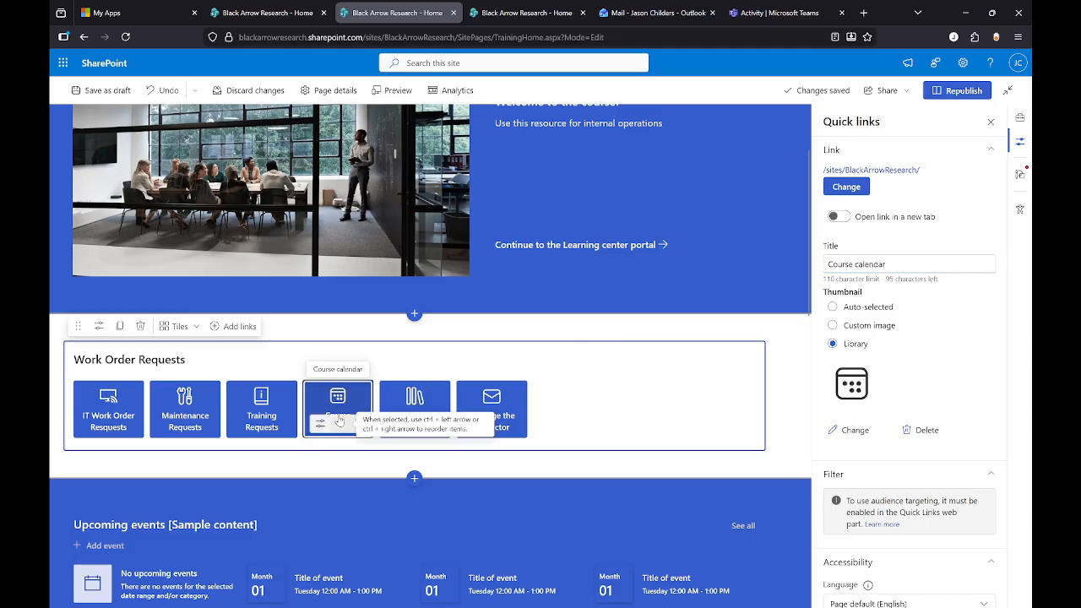
{"action": "left_click", "coordinate": [359, 424]}
{"action": "left_click", "coordinate": [360, 424]}
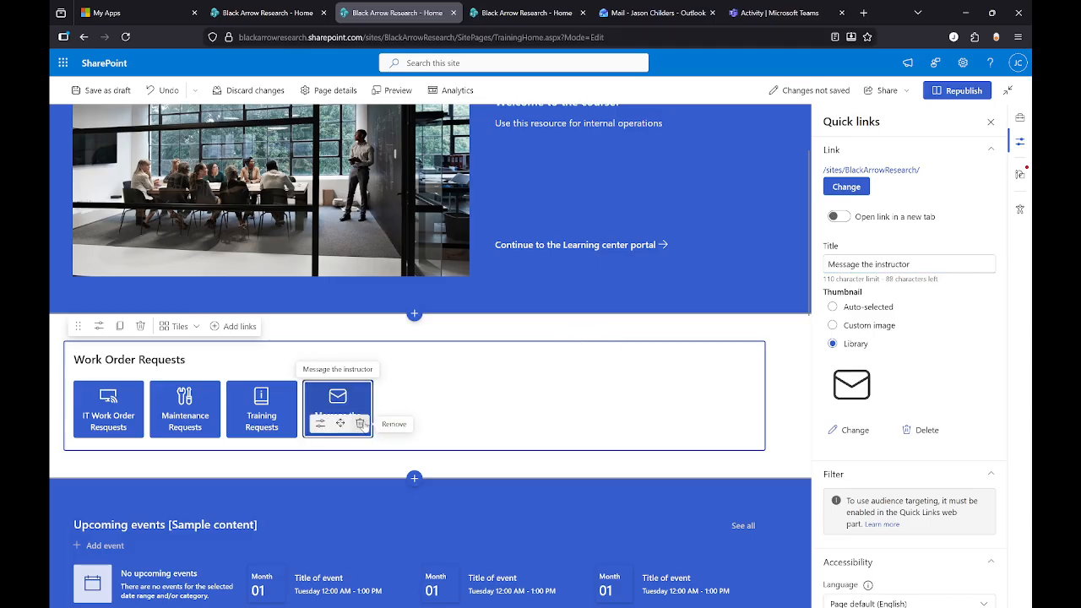
{"action": "left_click", "coordinate": [360, 424]}
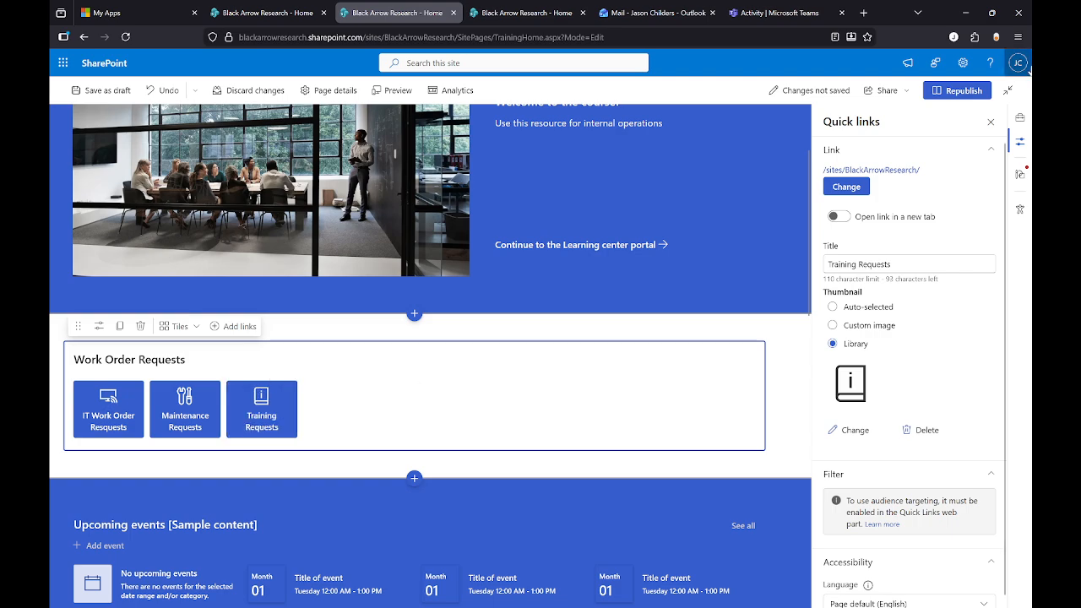
{"action": "left_click", "coordinate": [990, 121]}
{"action": "left_click", "coordinate": [909, 363]}
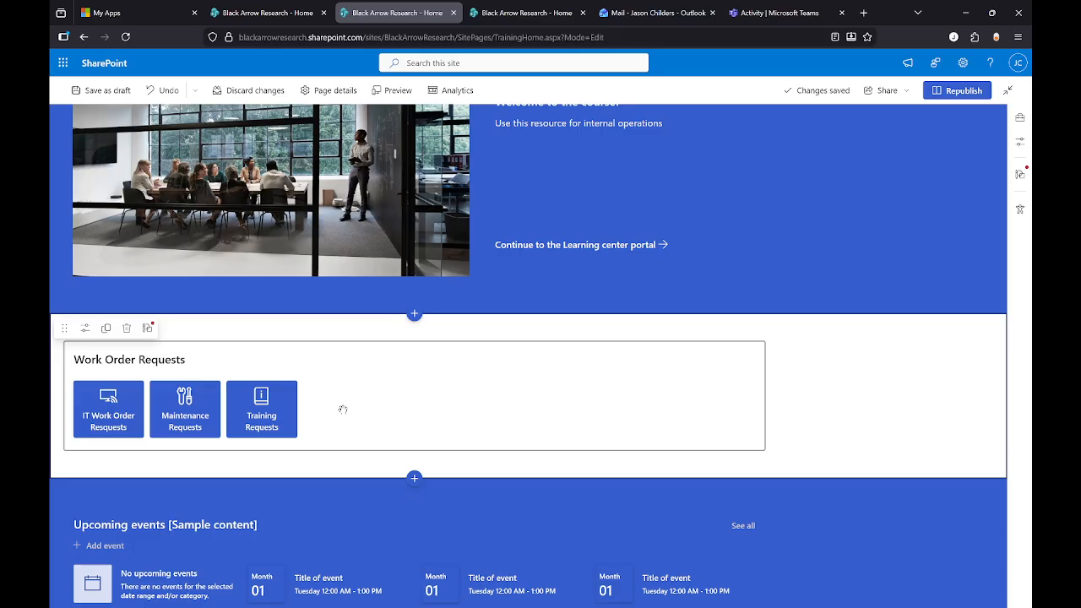
- Republish the home page with the edited quick links and dismiss the feedback survey
{"action": "scroll", "coordinate": [343, 409], "scroll_direction": "up", "scroll_amount": 1}
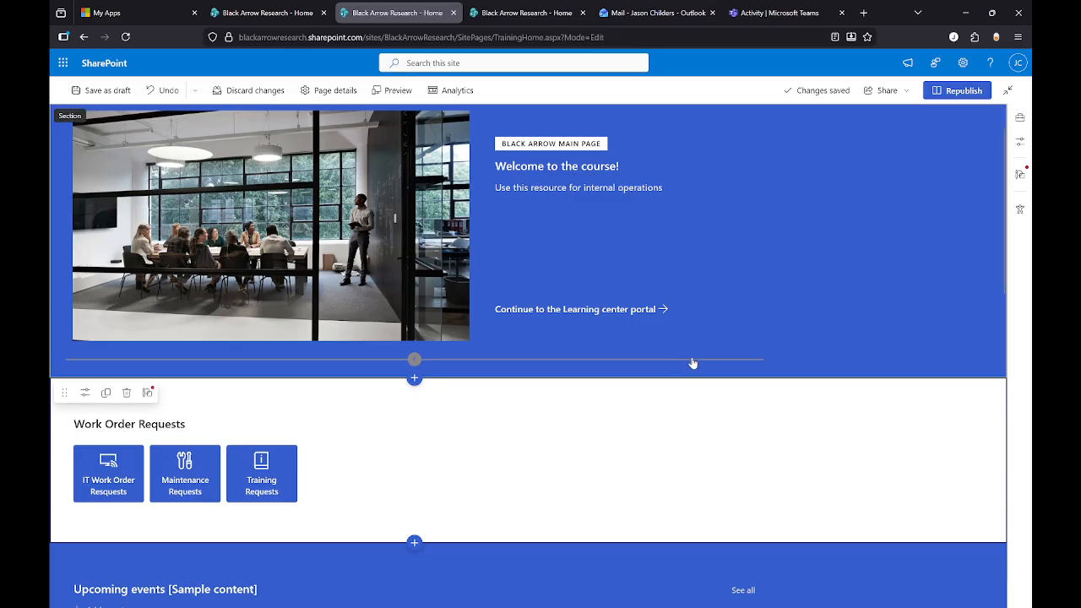
{"action": "left_click", "coordinate": [955, 90]}
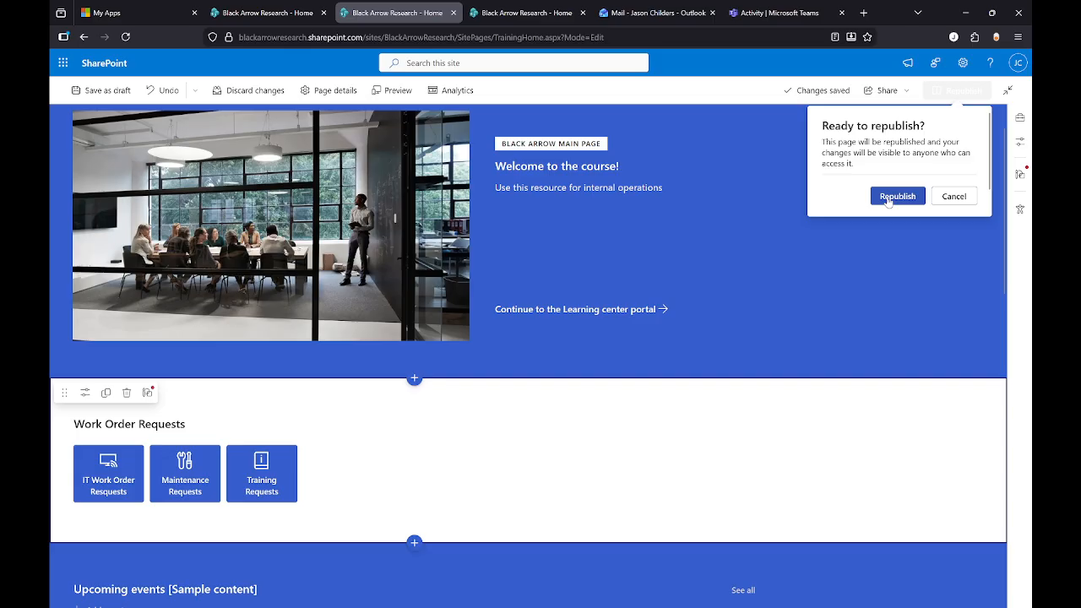
{"action": "left_click", "coordinate": [895, 196]}
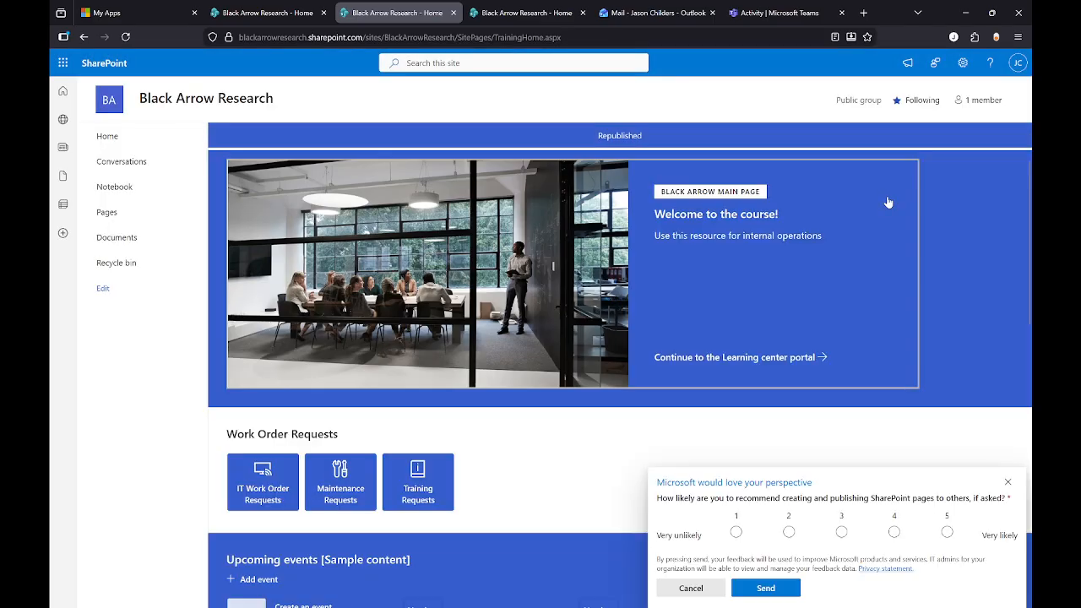
{"action": "left_click", "coordinate": [685, 589]}
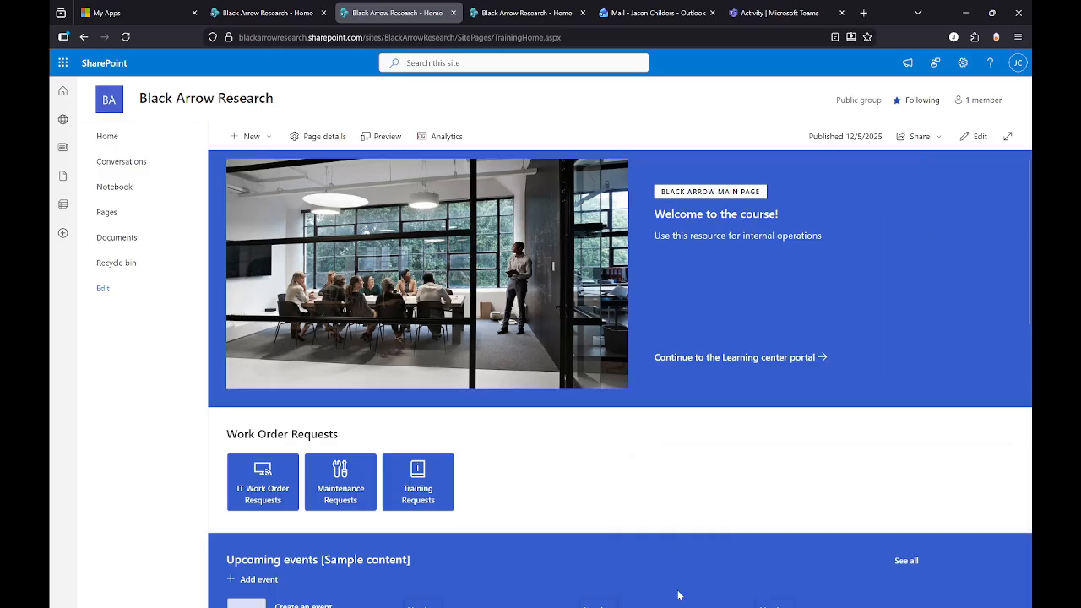
- Review the published home page from the welcome banner and Work Order Requests through Upcoming events, Course updates and the instructor section
{"action": "scroll", "coordinate": [565, 476], "scroll_direction": "down", "scroll_amount": 5}
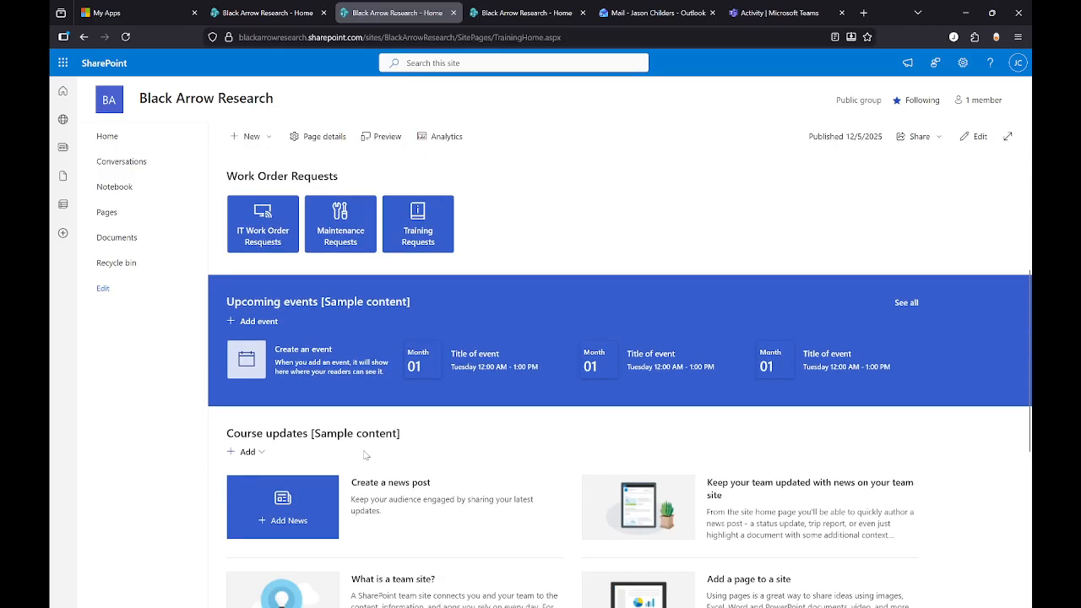
{"action": "scroll", "coordinate": [894, 321], "scroll_direction": "down", "scroll_amount": 1}
{"action": "scroll", "coordinate": [873, 292], "scroll_direction": "down", "scroll_amount": 2}
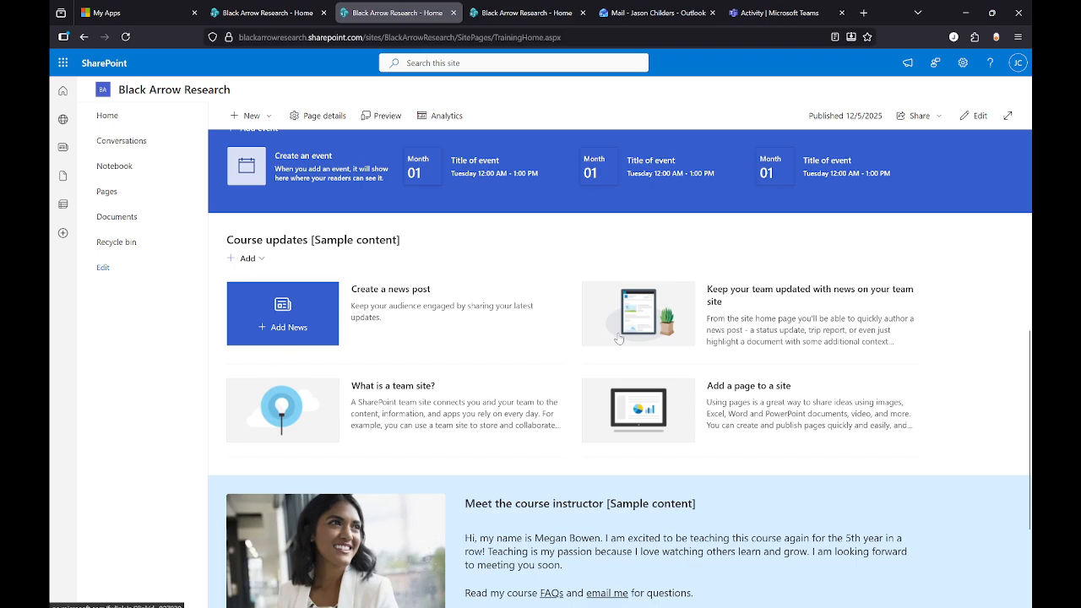
{"action": "scroll", "coordinate": [466, 371], "scroll_direction": "down", "scroll_amount": 1}
{"action": "scroll", "coordinate": [518, 399], "scroll_direction": "up", "scroll_amount": 5}
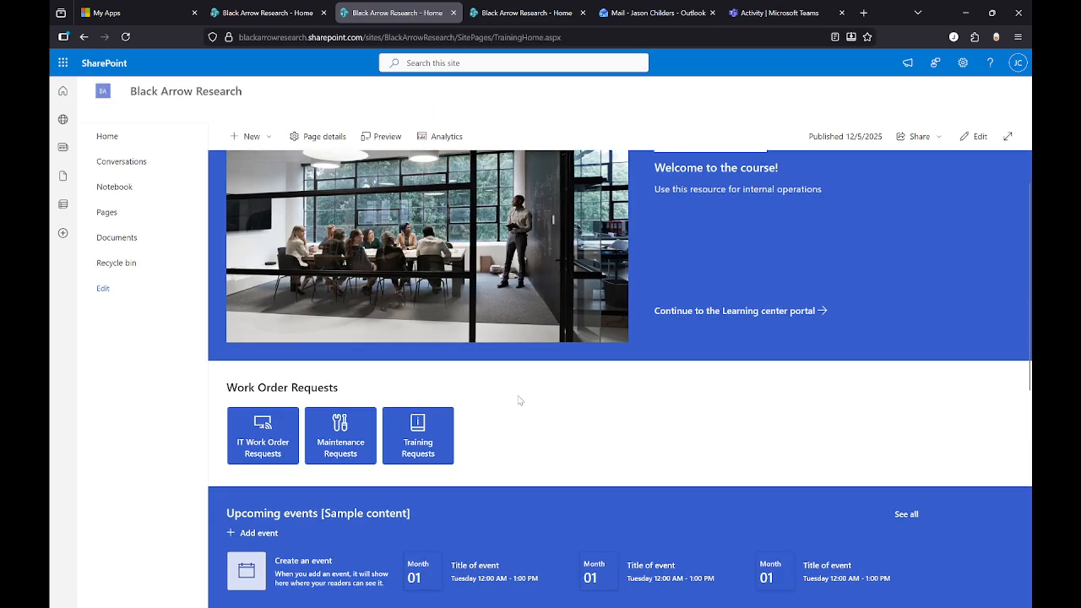
{"action": "scroll", "coordinate": [518, 399], "scroll_direction": "down", "scroll_amount": 2}
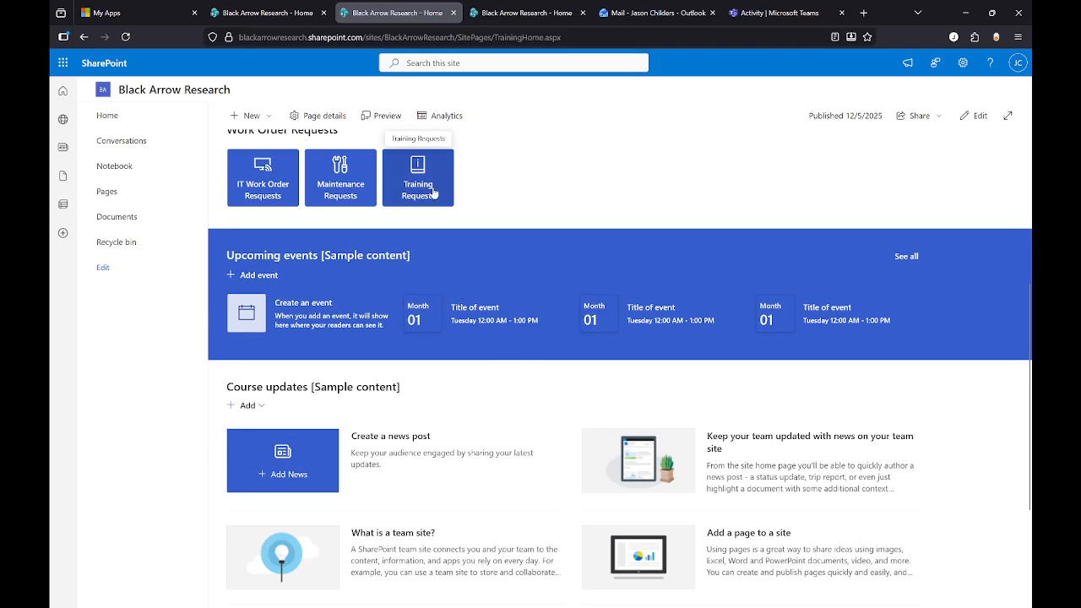
{"action": "scroll", "coordinate": [520, 383], "scroll_direction": "up", "scroll_amount": 3}
{"action": "scroll", "coordinate": [423, 291], "scroll_direction": "up", "scroll_amount": 2}
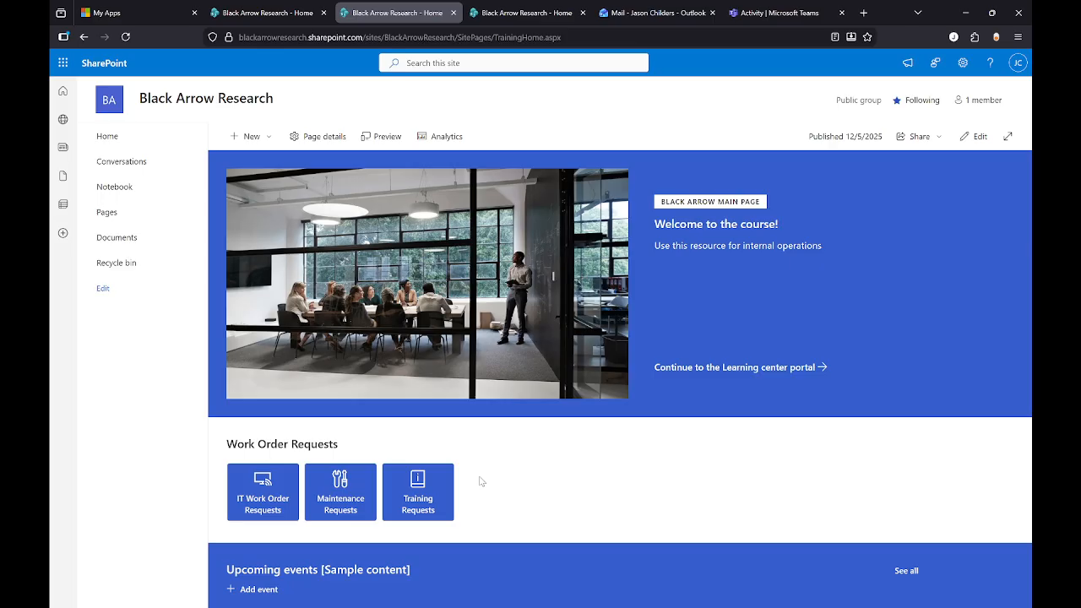
{"action": "scroll", "coordinate": [472, 487], "scroll_direction": "down", "scroll_amount": 2}
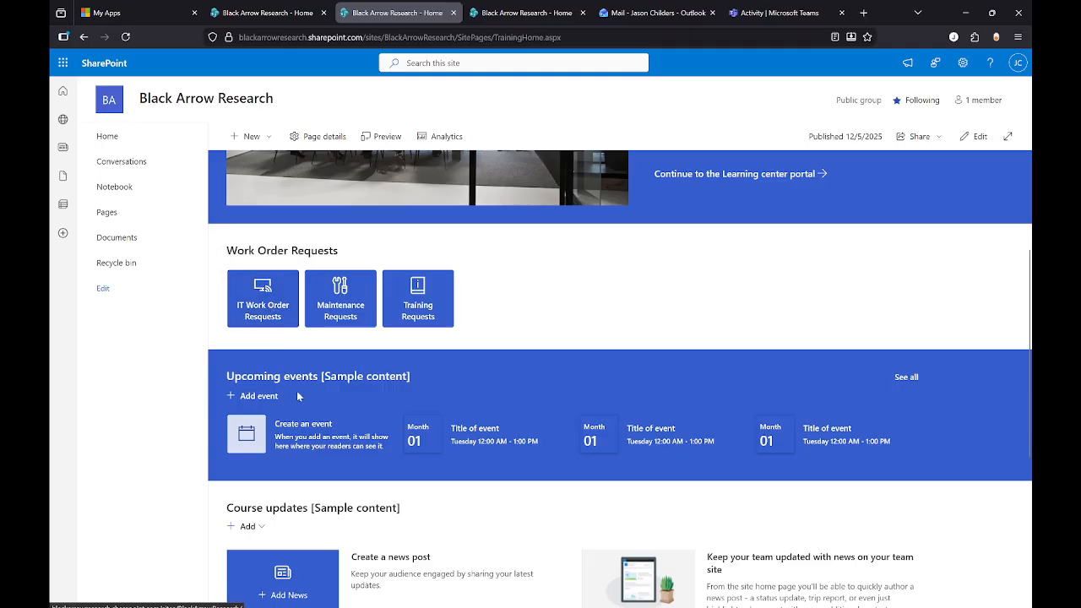
{"action": "scroll", "coordinate": [325, 453], "scroll_direction": "down", "scroll_amount": 2}
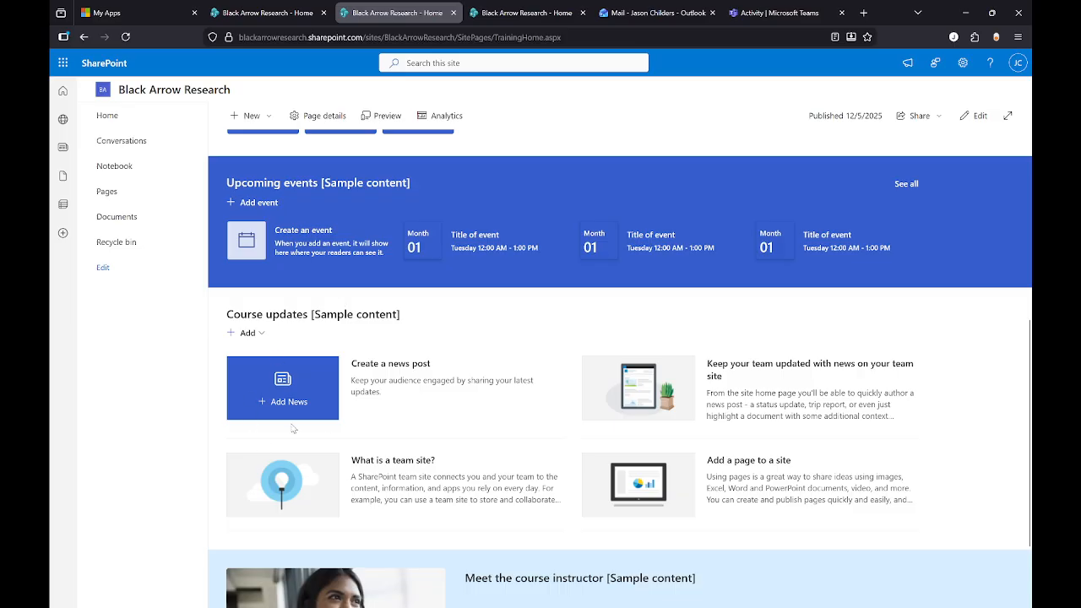
- Reopen the home page for editing at the Upcoming events and Course updates sections
{"action": "left_click", "coordinate": [975, 115]}
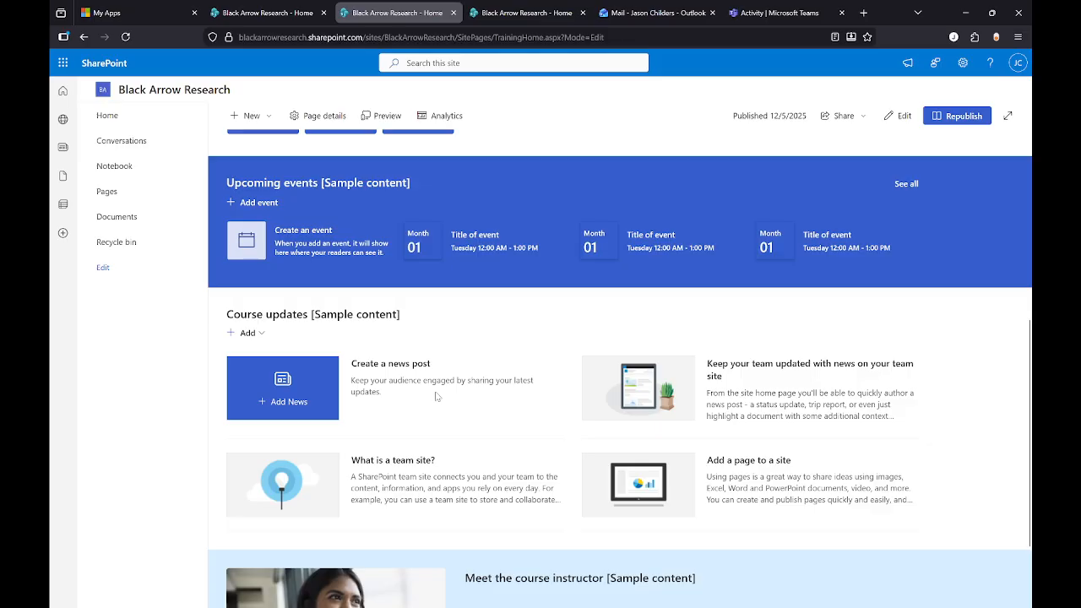
{"action": "scroll", "coordinate": [501, 386], "scroll_direction": "up", "scroll_amount": 5}
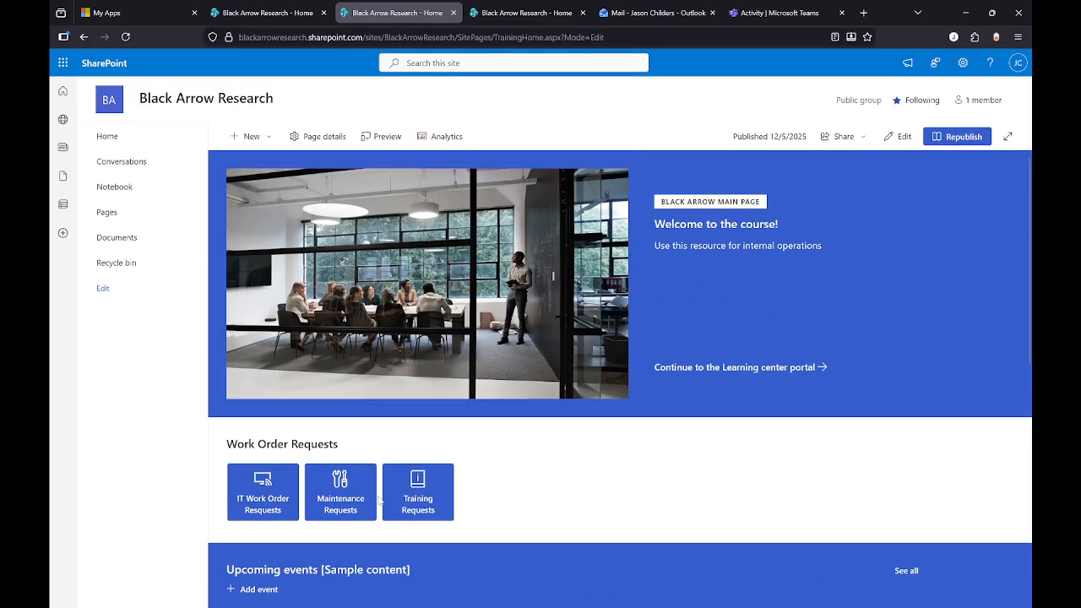
{"action": "scroll", "coordinate": [380, 456], "scroll_direction": "down", "scroll_amount": 4}
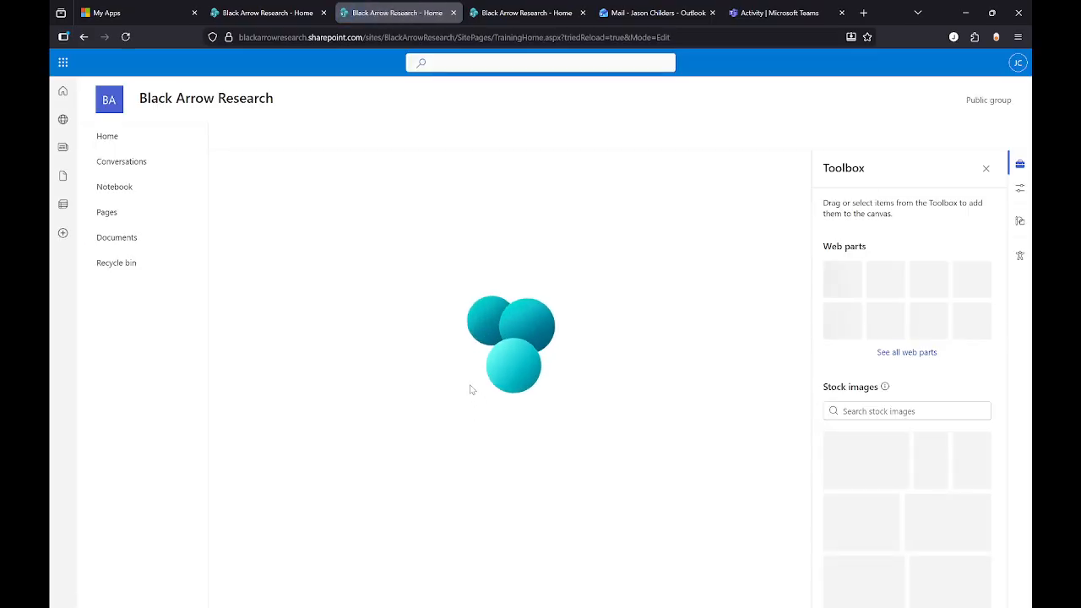
{"action": "scroll", "coordinate": [512, 343], "scroll_direction": "down", "scroll_amount": 6}
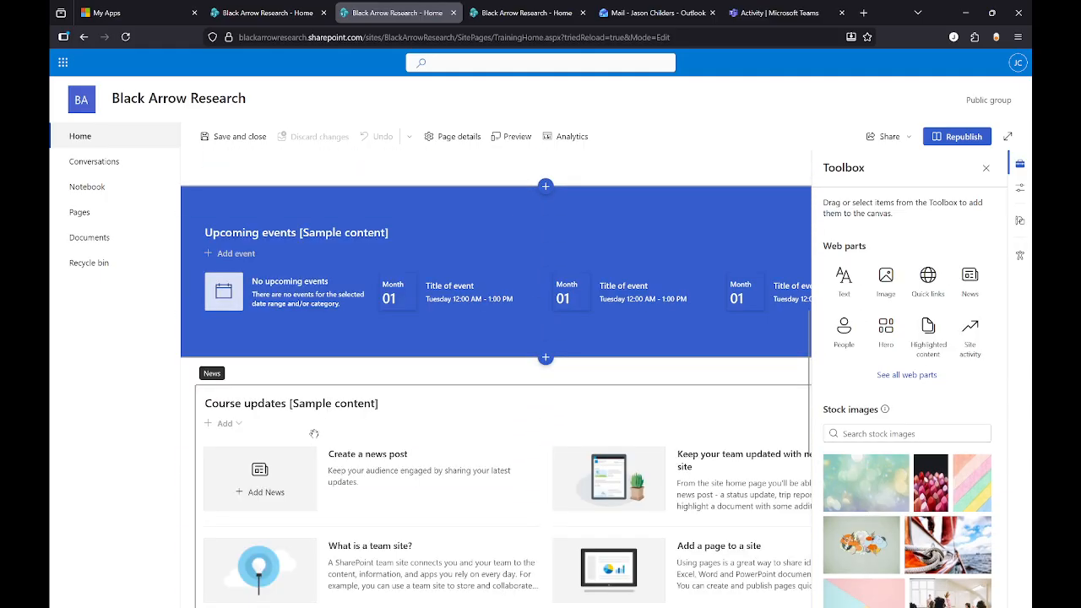
{"action": "left_click", "coordinate": [323, 438]}
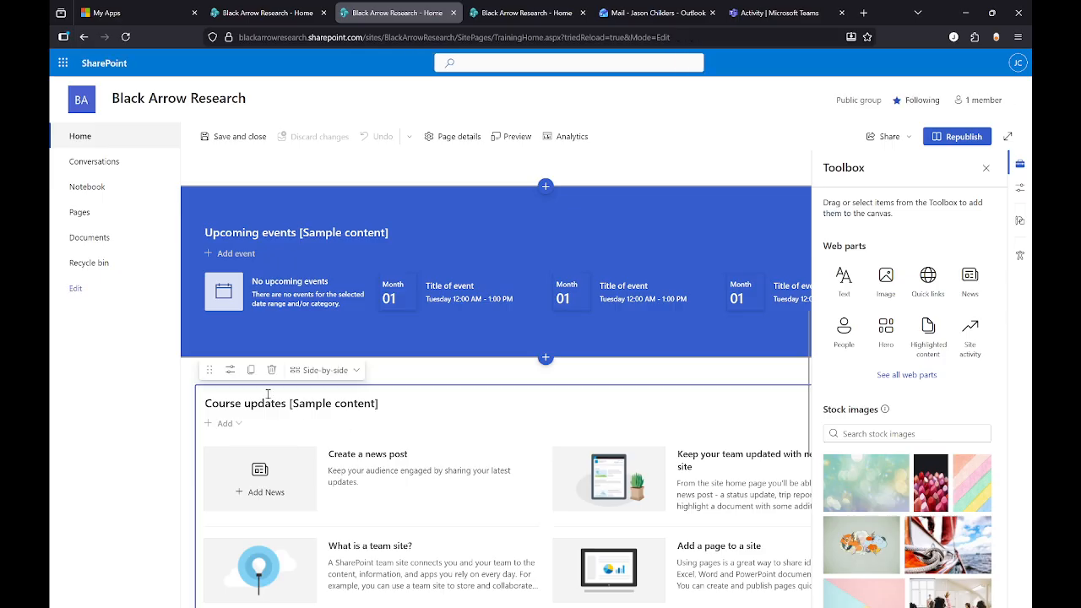
{"action": "left_click", "coordinate": [229, 373]}
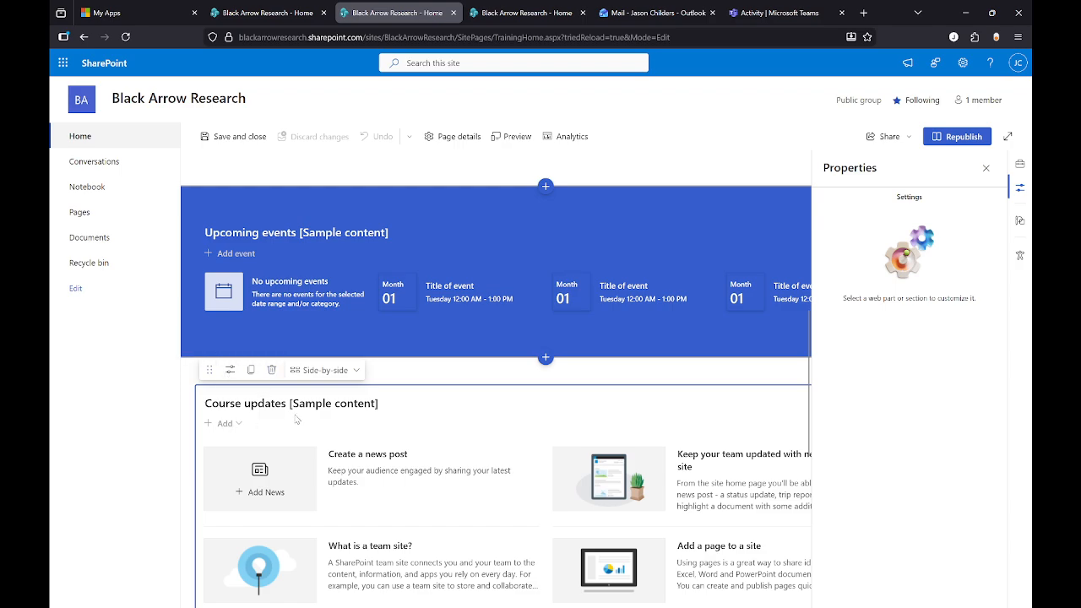
{"action": "scroll", "coordinate": [611, 453], "scroll_direction": "down", "scroll_amount": 2}
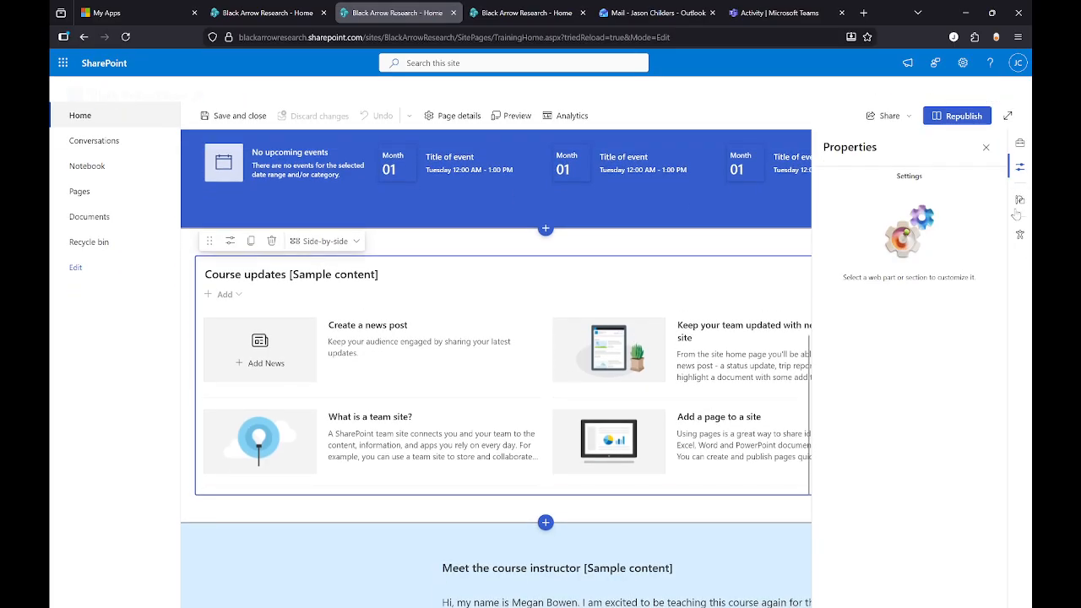
{"action": "left_click", "coordinate": [985, 167]}
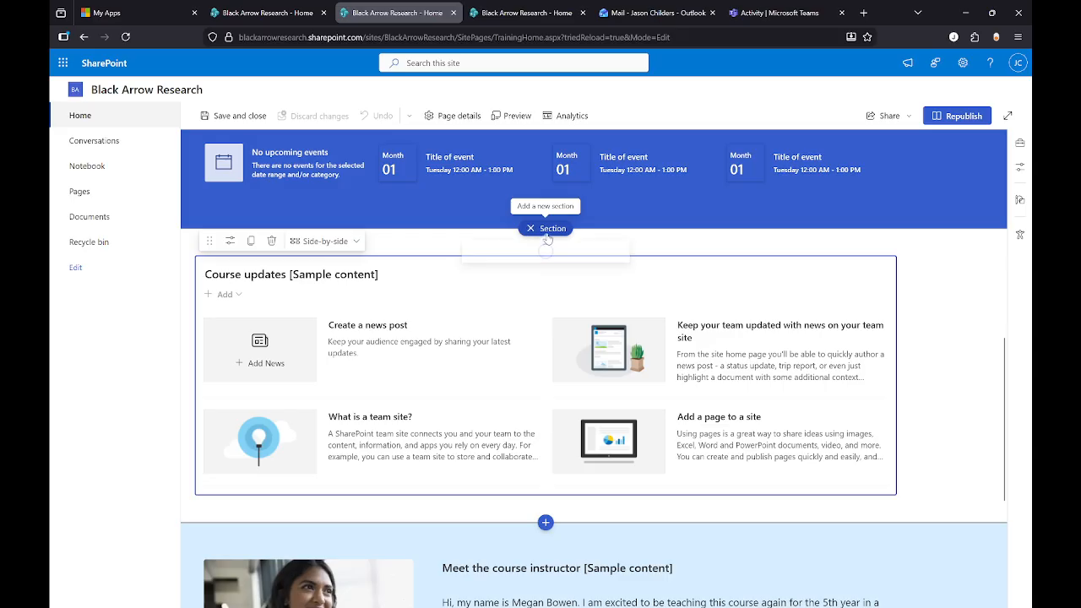
- Add a three-column section between Upcoming events and Course updates
{"action": "left_click", "coordinate": [545, 228]}
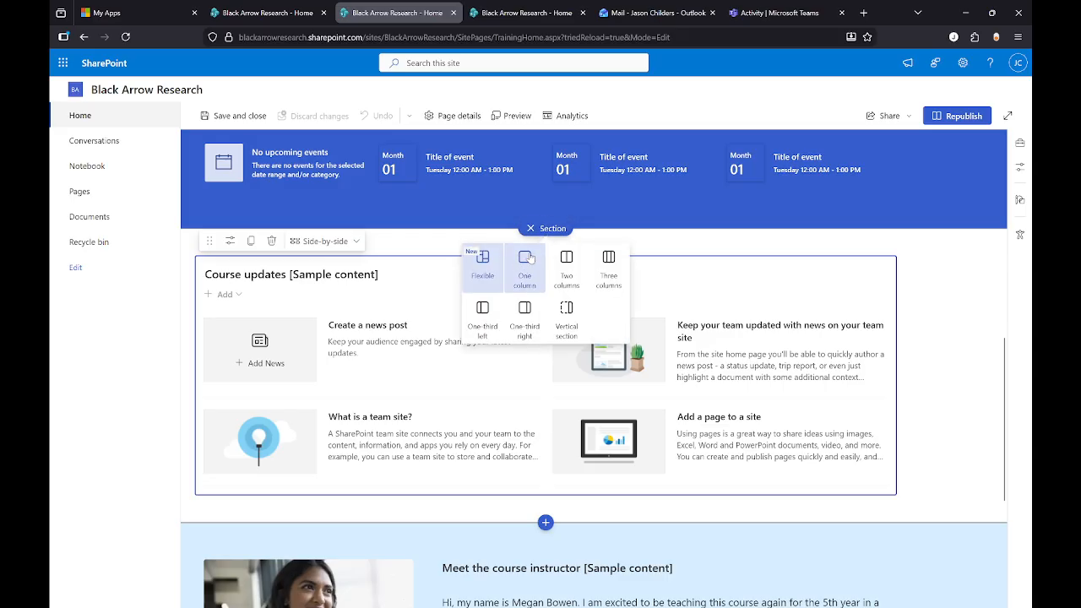
{"action": "left_click", "coordinate": [616, 267]}
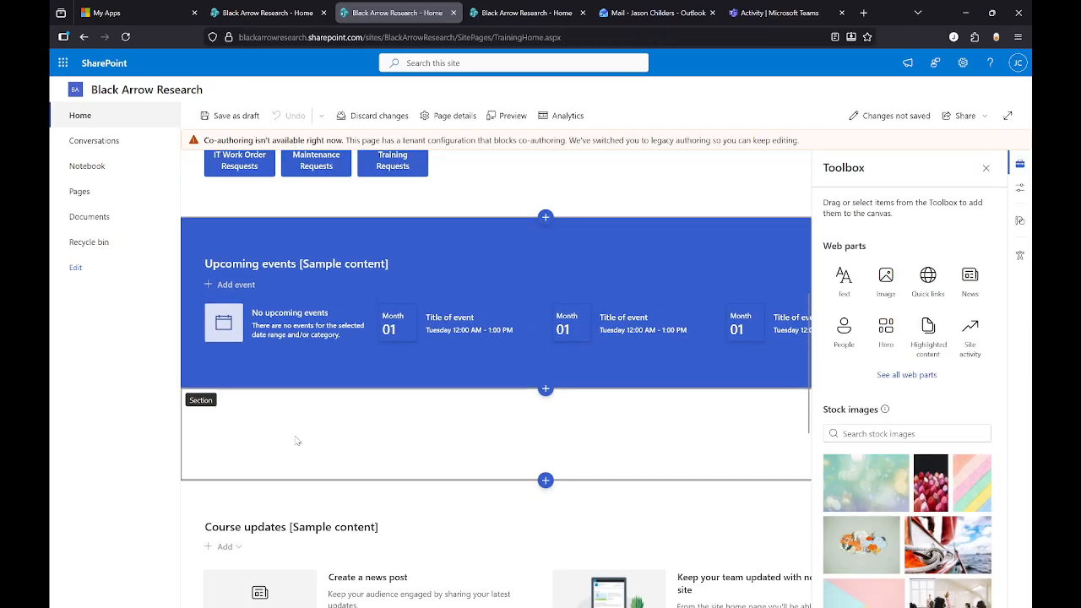
- Inspect the column layout and alignment options of the new three-column section, then close its properties
{"action": "left_click", "coordinate": [229, 416]}
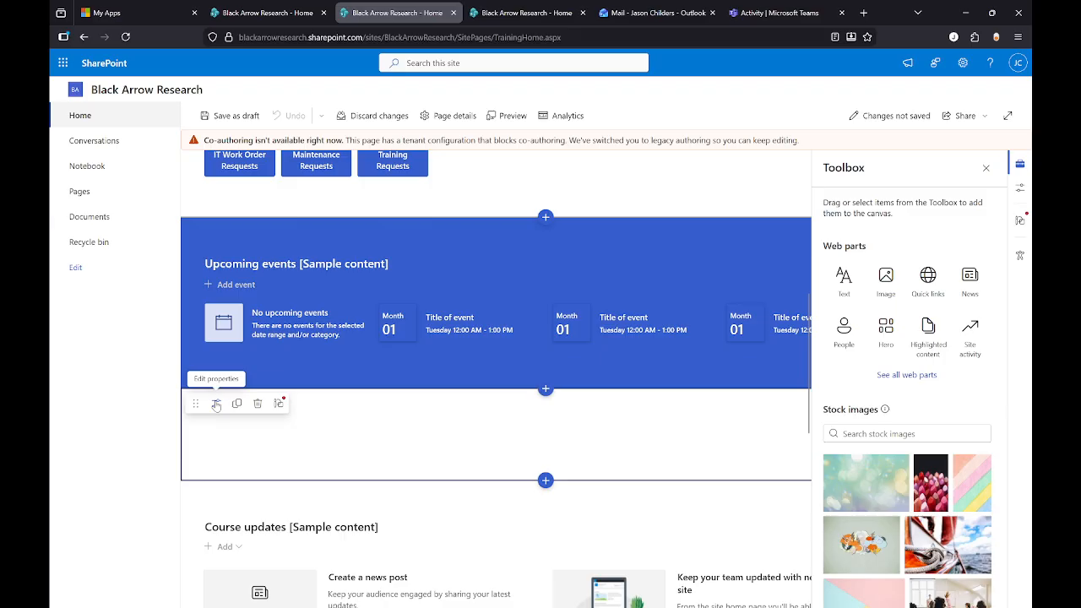
{"action": "left_click", "coordinate": [216, 404]}
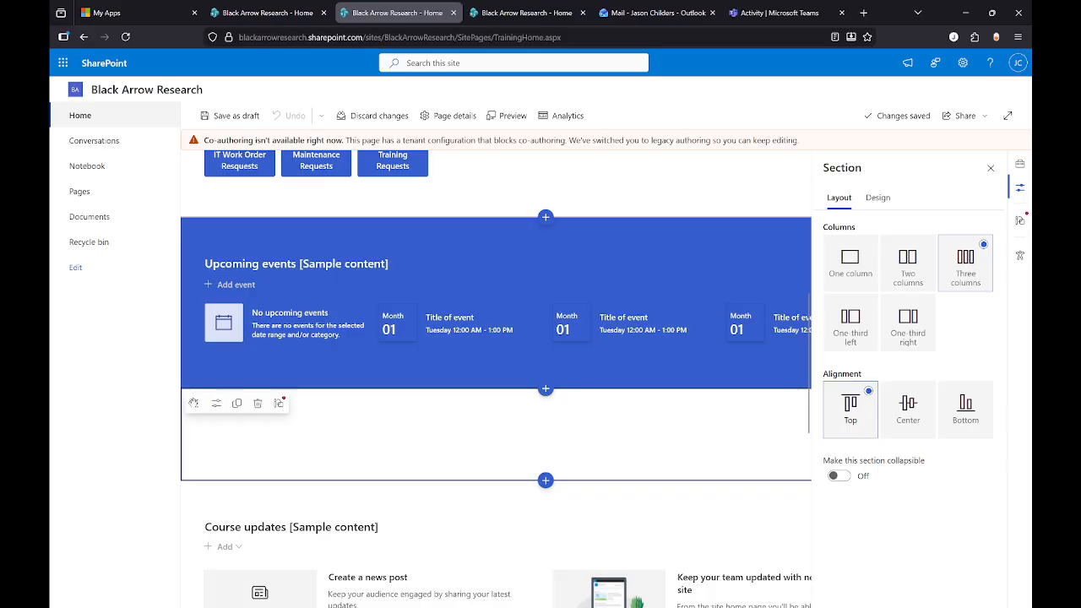
{"action": "scroll", "coordinate": [418, 434], "scroll_direction": "down", "scroll_amount": 1}
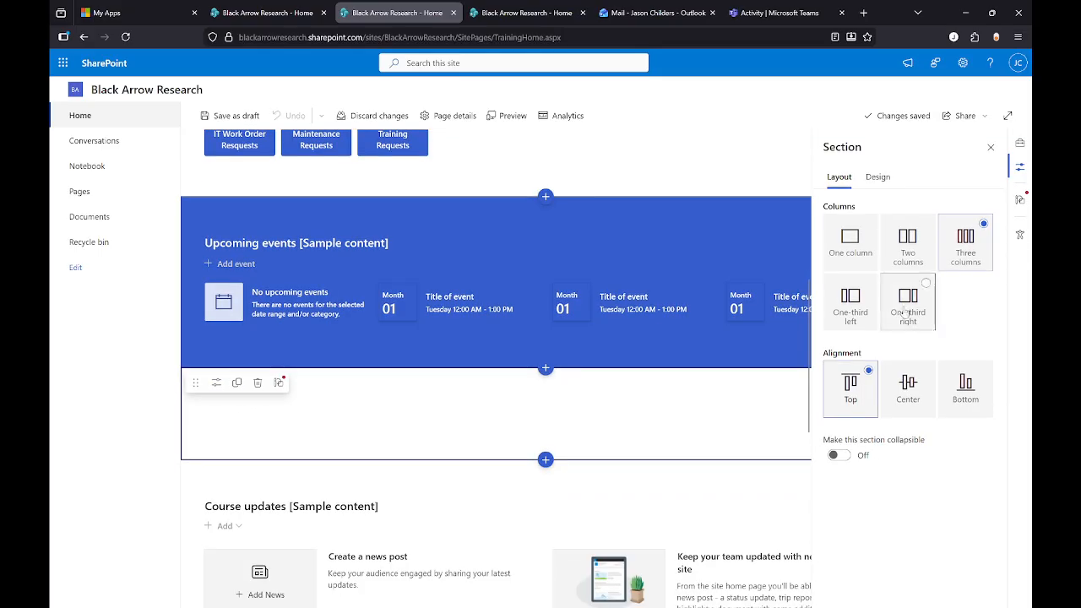
{"action": "left_click", "coordinate": [991, 147]}
- Add a YouTube web part to the first column of the new three-column section
{"action": "mouse_move", "coordinate": [546, 386]}
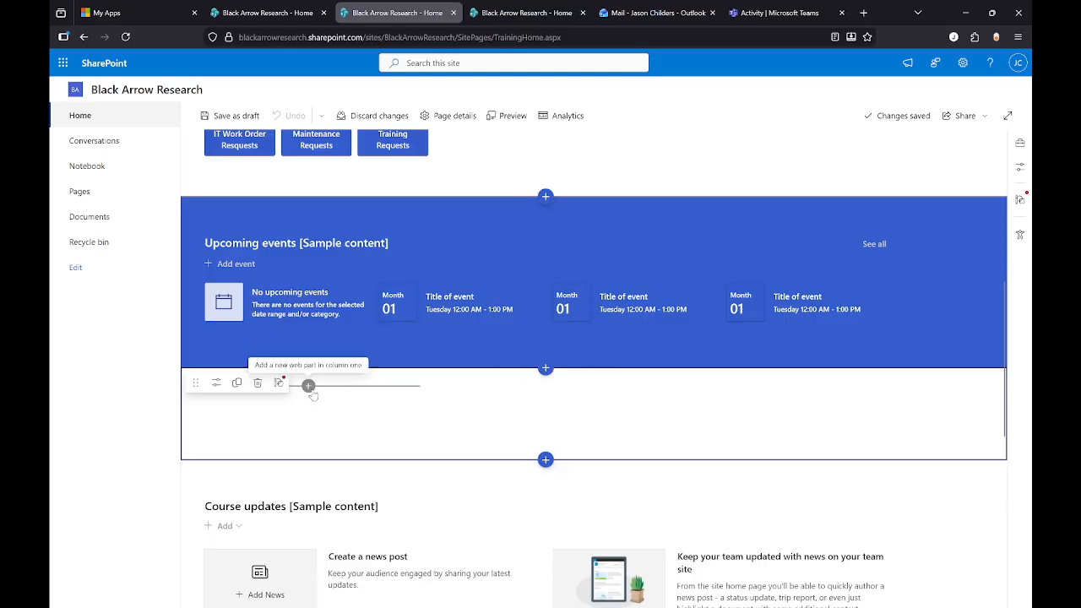
{"action": "left_click", "coordinate": [308, 385]}
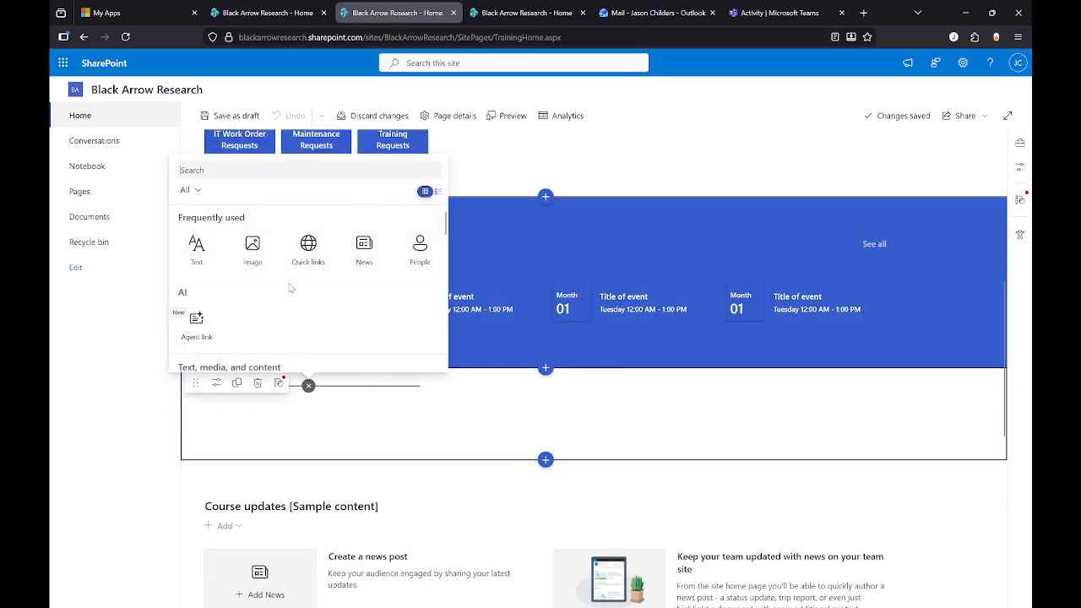
{"action": "scroll", "coordinate": [287, 285], "scroll_direction": "down", "scroll_amount": 3}
{"action": "scroll", "coordinate": [289, 288], "scroll_direction": "down", "scroll_amount": 3}
{"action": "scroll", "coordinate": [355, 300], "scroll_direction": "up", "scroll_amount": 1}
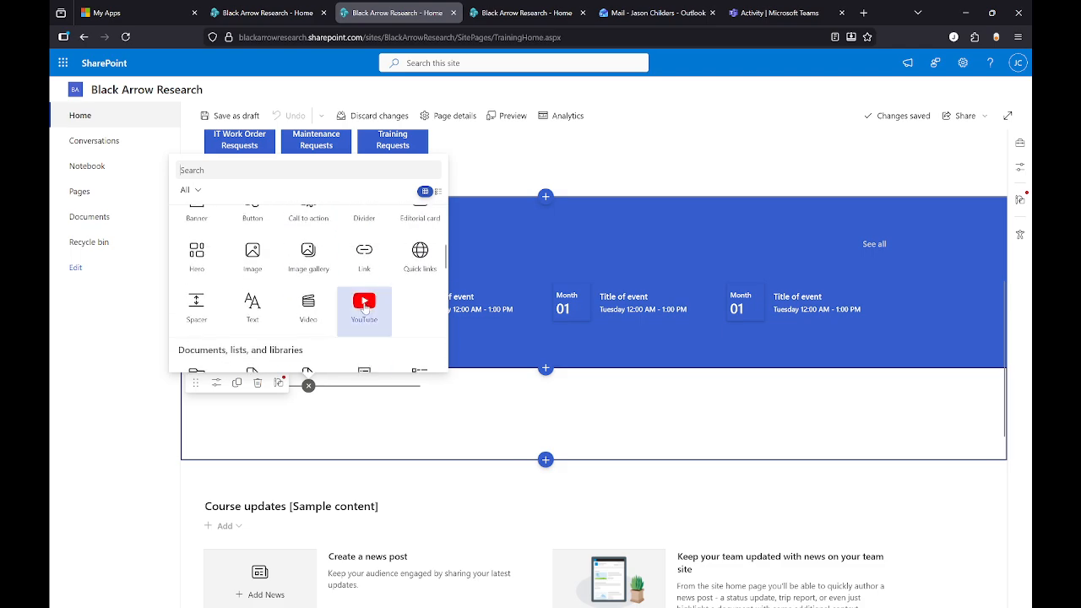
{"action": "left_click", "coordinate": [372, 314]}
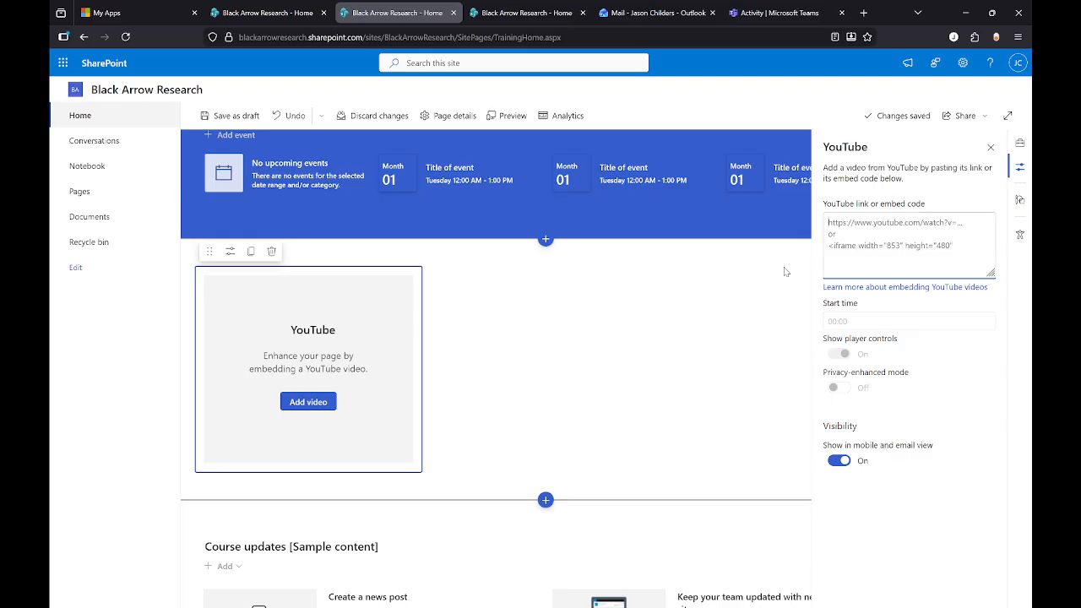
- Replace the YouTube web part in the section's first column with an Embed web part
{"action": "left_click", "coordinate": [271, 252]}
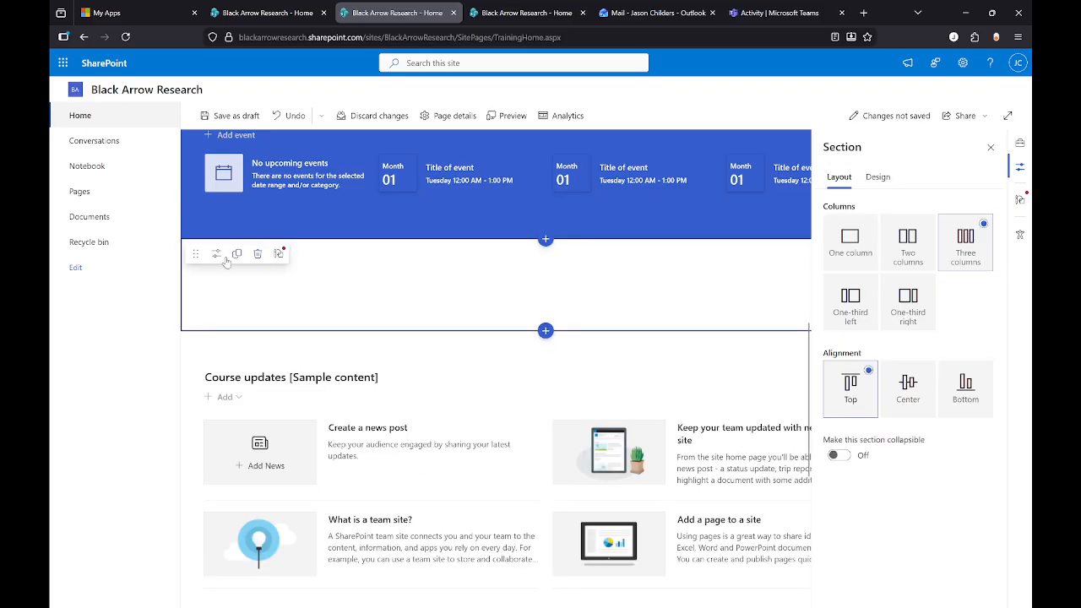
{"action": "left_click", "coordinate": [308, 257]}
{"action": "scroll", "coordinate": [249, 363], "scroll_direction": "down", "scroll_amount": 5}
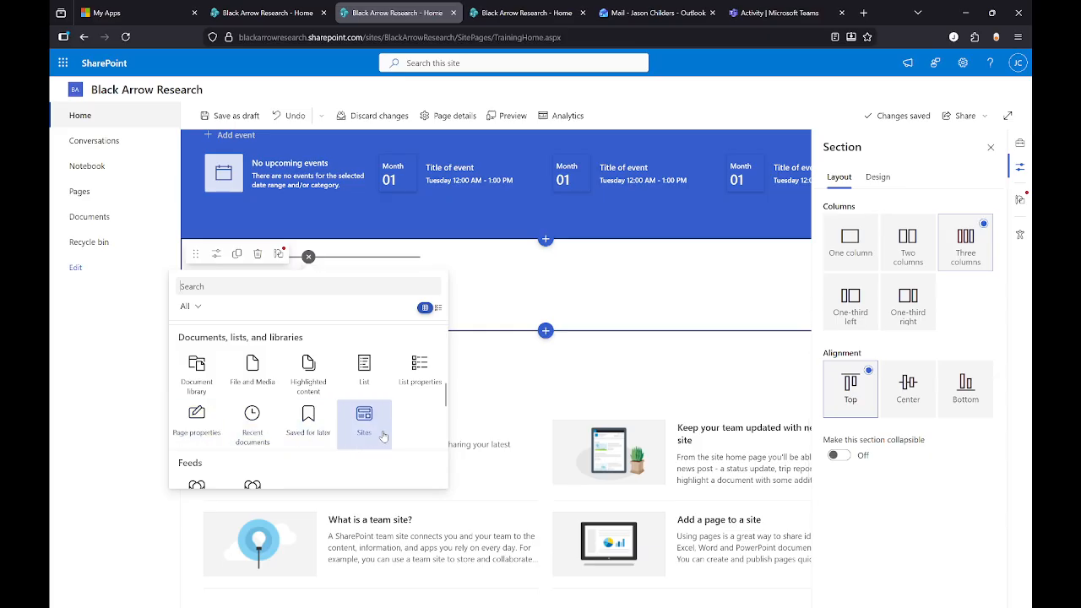
{"action": "scroll", "coordinate": [351, 430], "scroll_direction": "down", "scroll_amount": 3}
{"action": "scroll", "coordinate": [292, 387], "scroll_direction": "down", "scroll_amount": 5}
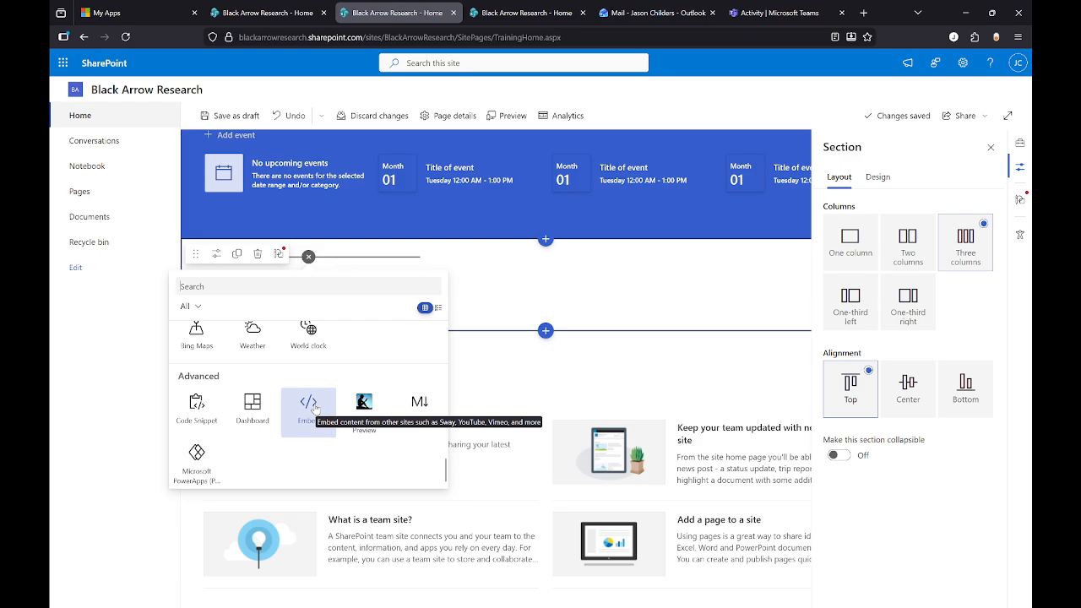
{"action": "left_click", "coordinate": [315, 410]}
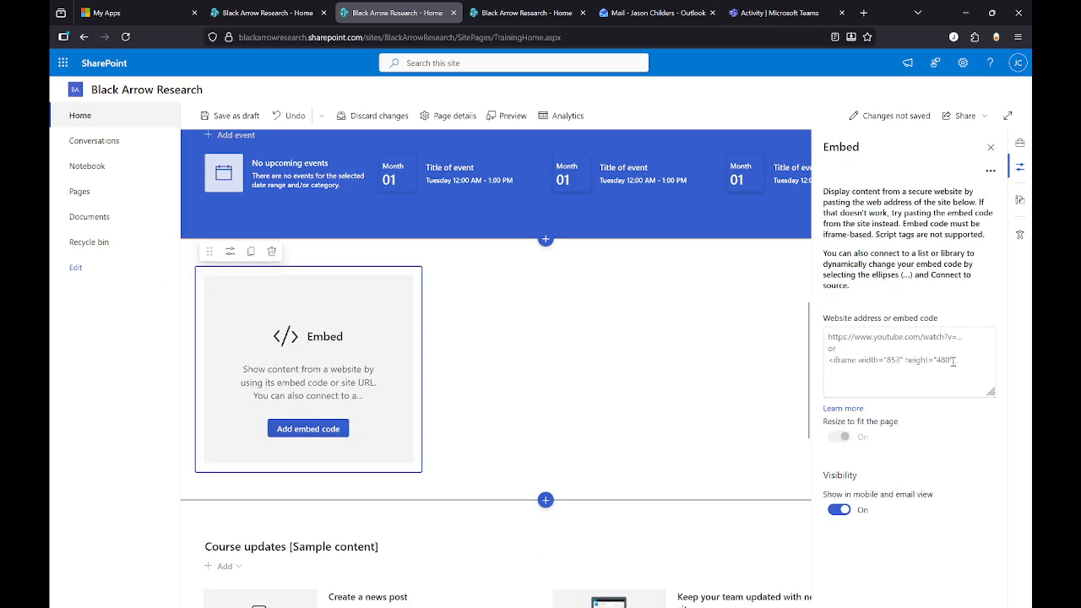
{"action": "left_click", "coordinate": [884, 352]}
- Browse the Microsoft 365 apps page down through its Productivity category, then return to the home page being edited
{"action": "left_click", "coordinate": [63, 63]}
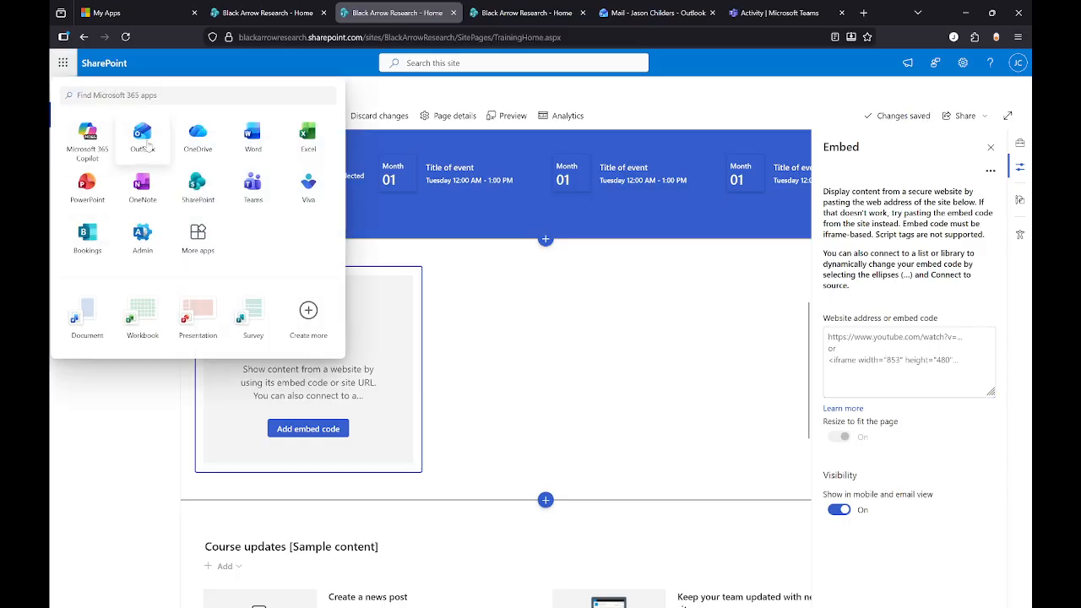
{"action": "left_click", "coordinate": [197, 236]}
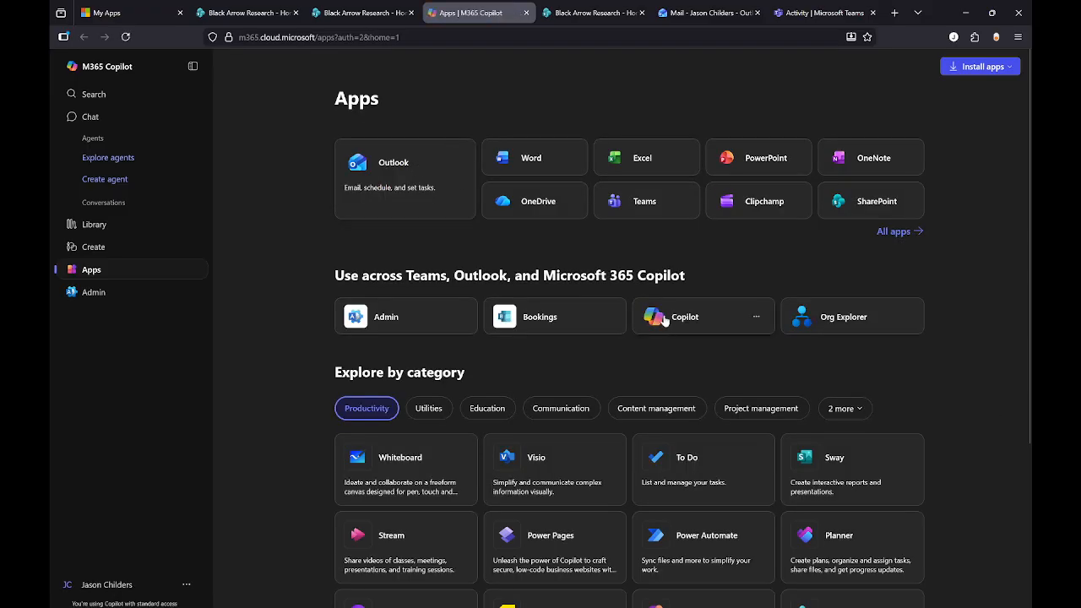
{"action": "scroll", "coordinate": [664, 320], "scroll_direction": "down", "scroll_amount": 3}
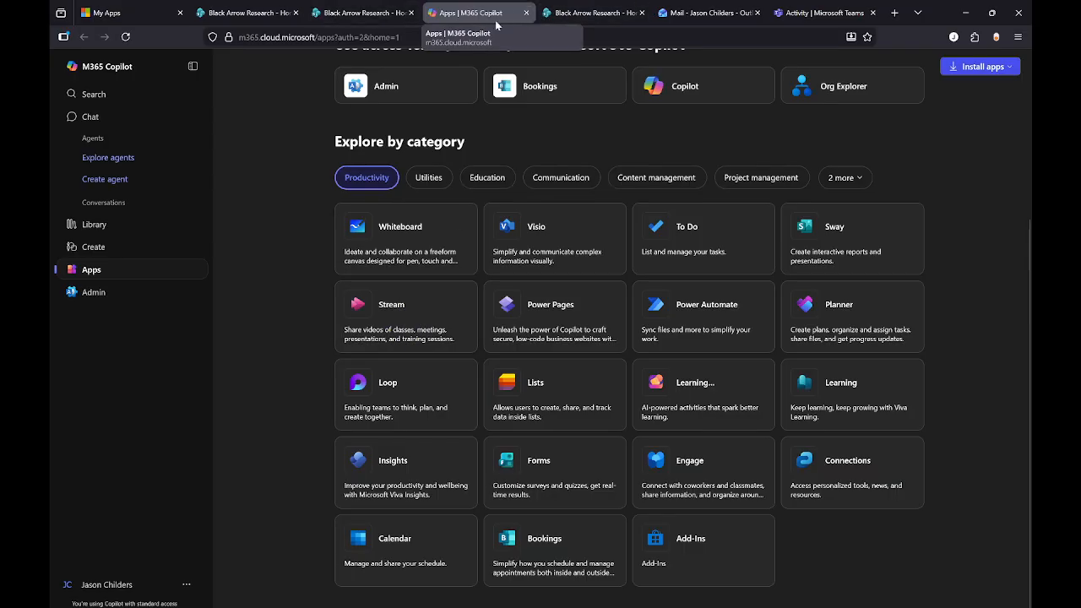
{"action": "left_click", "coordinate": [525, 14]}
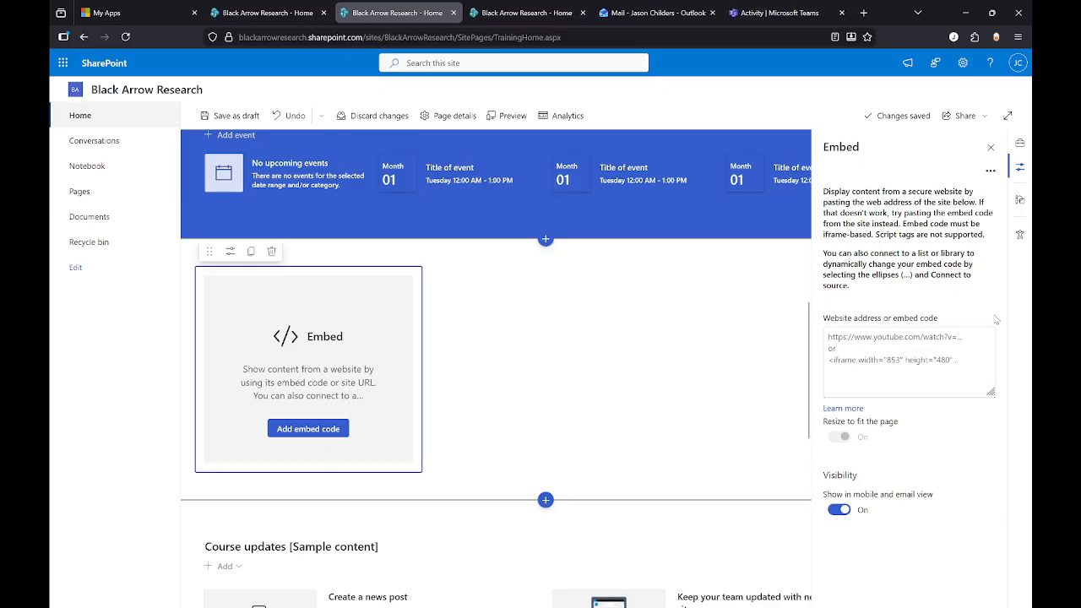
- Delete the three-column section containing the Embed web part between Upcoming events and Course updates
{"action": "right_click", "coordinate": [916, 343]}
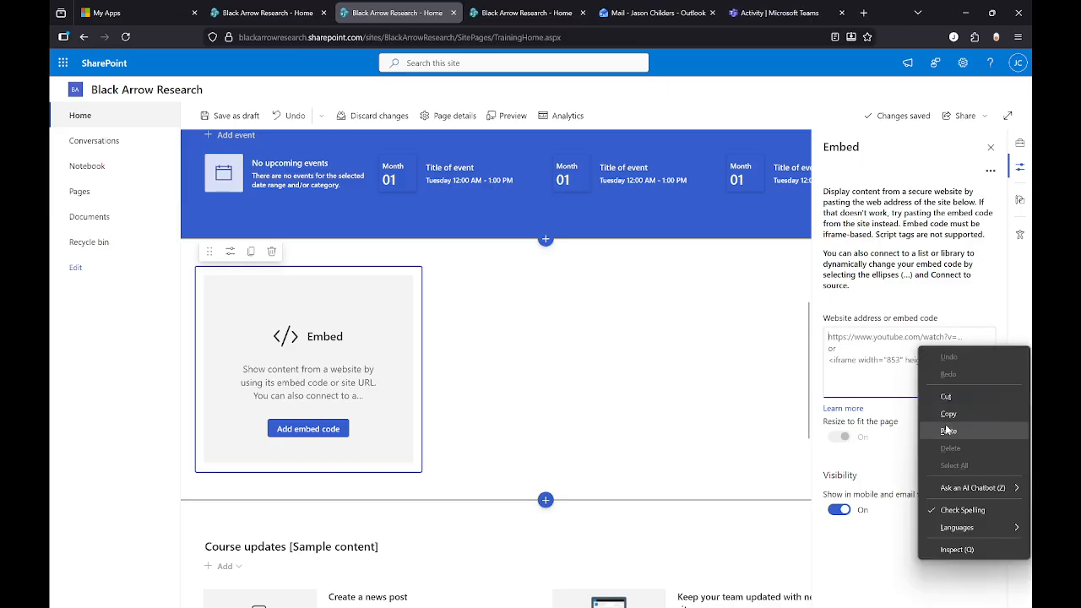
{"action": "left_click", "coordinate": [794, 354]}
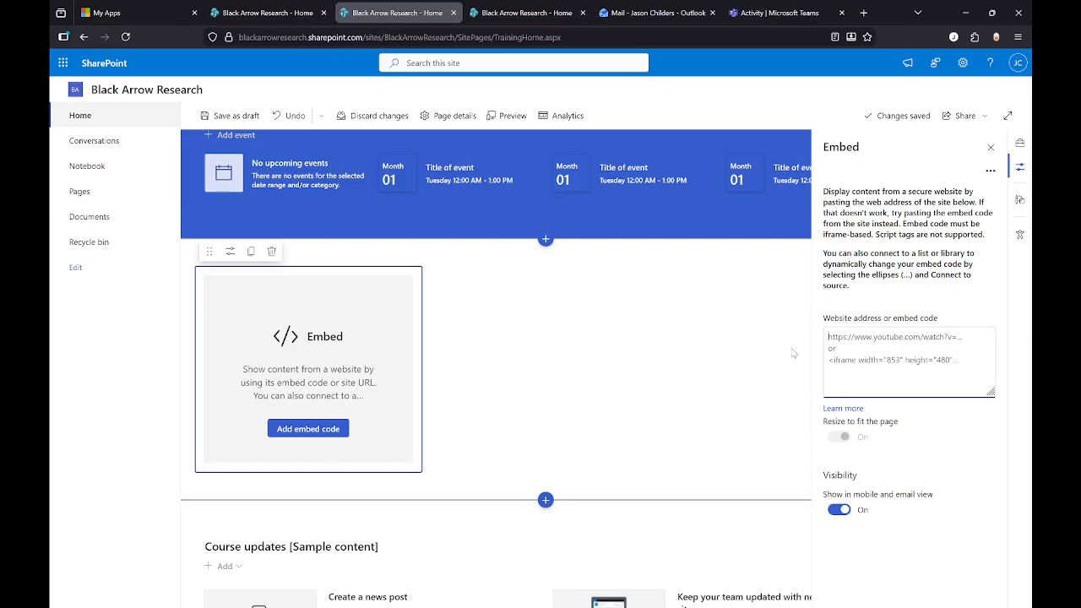
{"action": "left_click", "coordinate": [258, 253]}
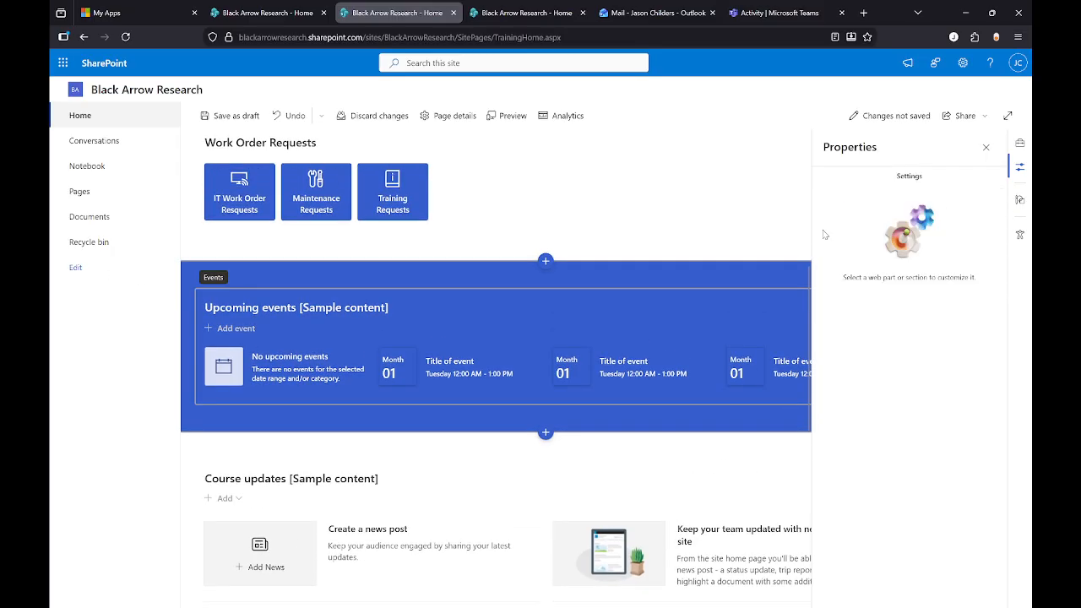
- Check the home page's welcome banner and Work Order Requests section, and save the page as a draft
{"action": "scroll", "coordinate": [665, 380], "scroll_direction": "up", "scroll_amount": 5}
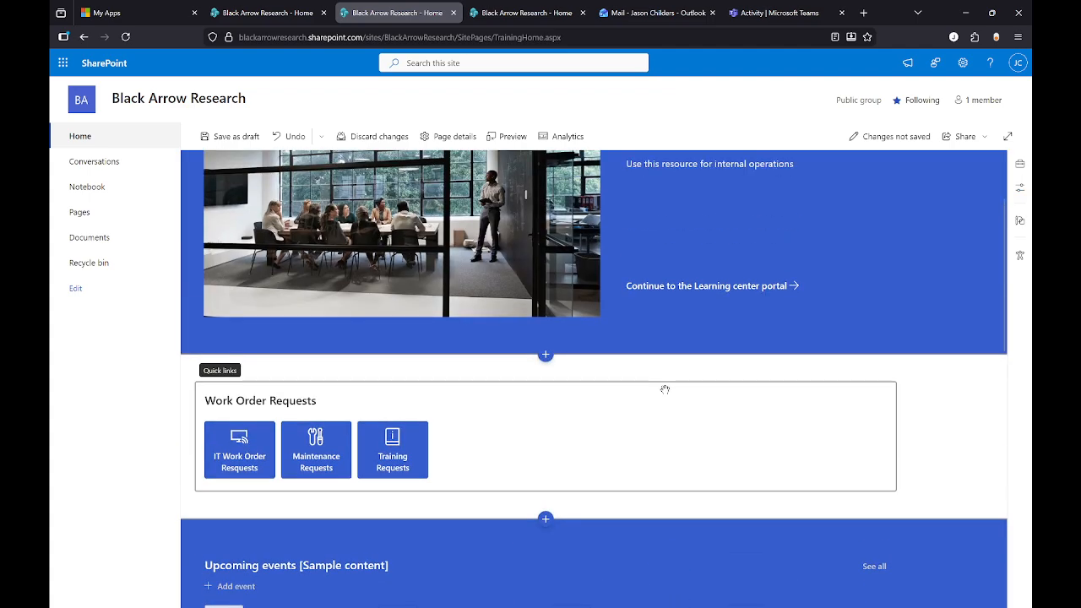
{"action": "scroll", "coordinate": [924, 452], "scroll_direction": "down", "scroll_amount": 2}
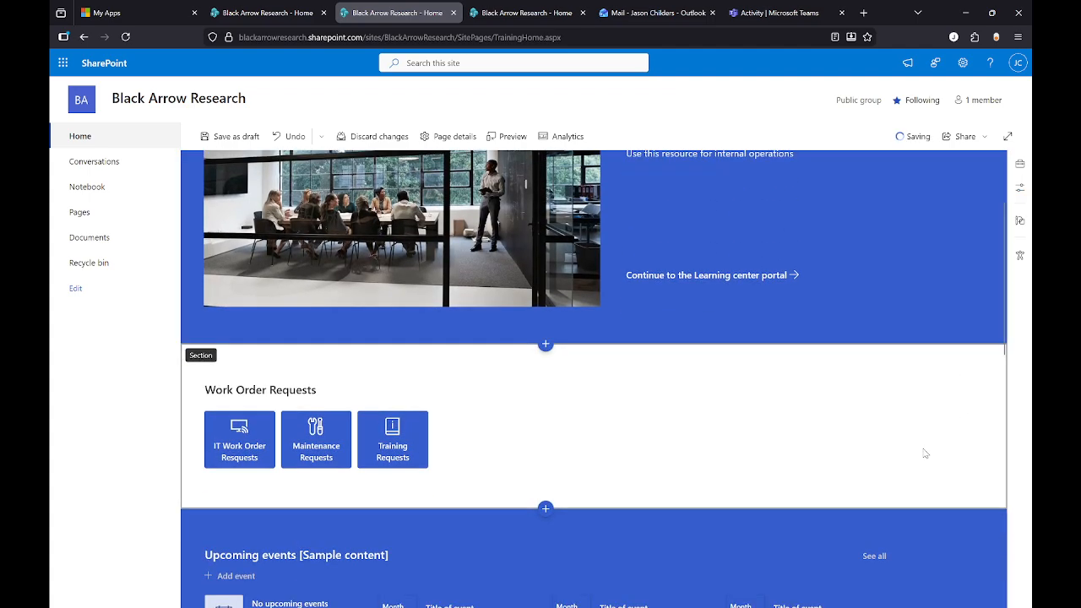
{"action": "scroll", "coordinate": [760, 355], "scroll_direction": "up", "scroll_amount": 2}
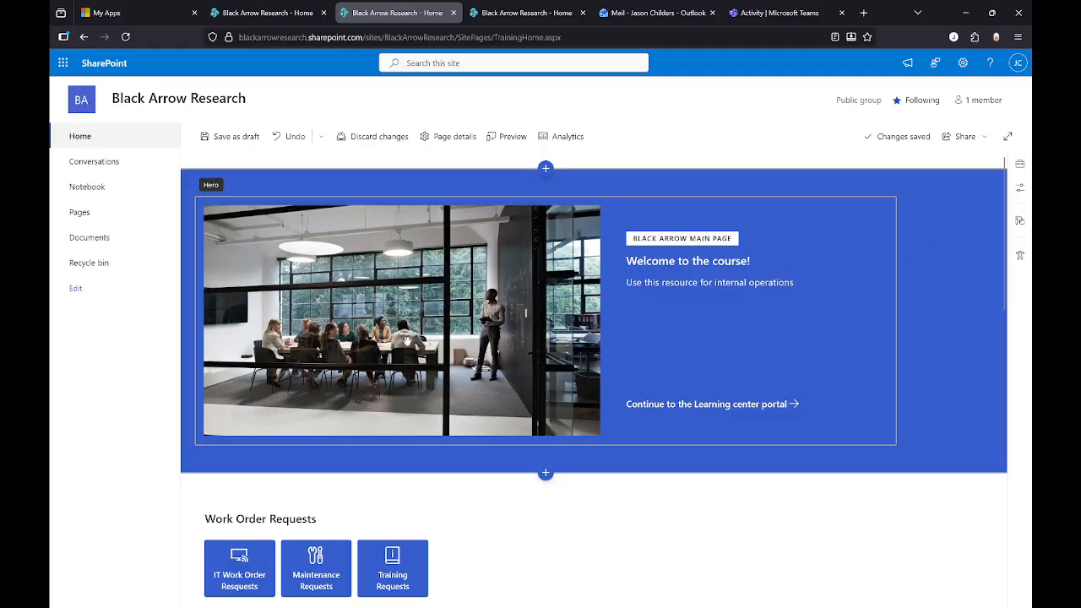
{"action": "scroll", "coordinate": [527, 440], "scroll_direction": "down", "scroll_amount": 1}
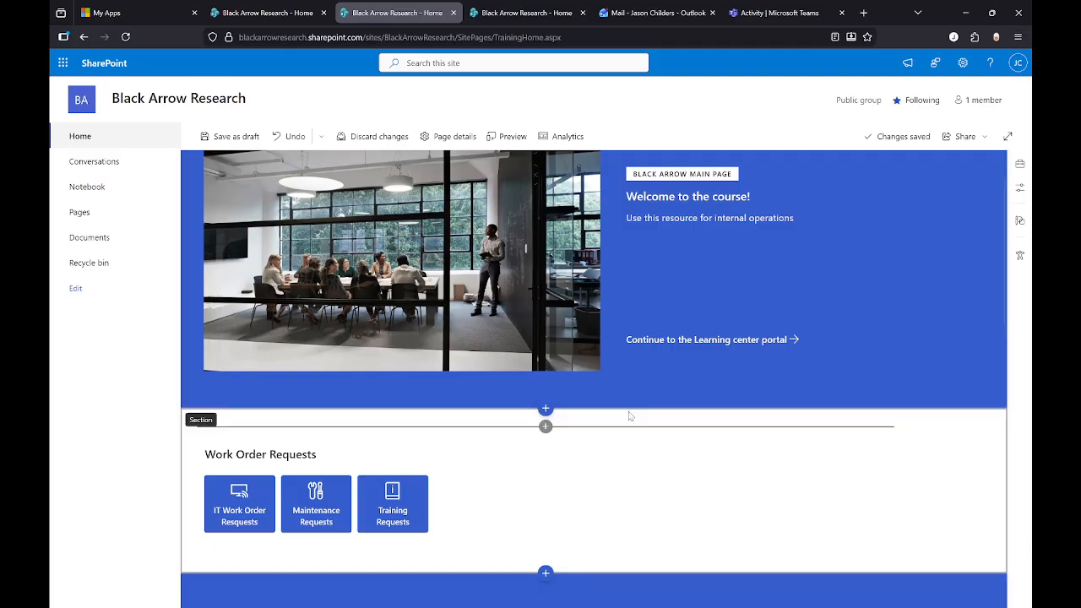
{"action": "scroll", "coordinate": [958, 197], "scroll_direction": "up", "scroll_amount": 1}
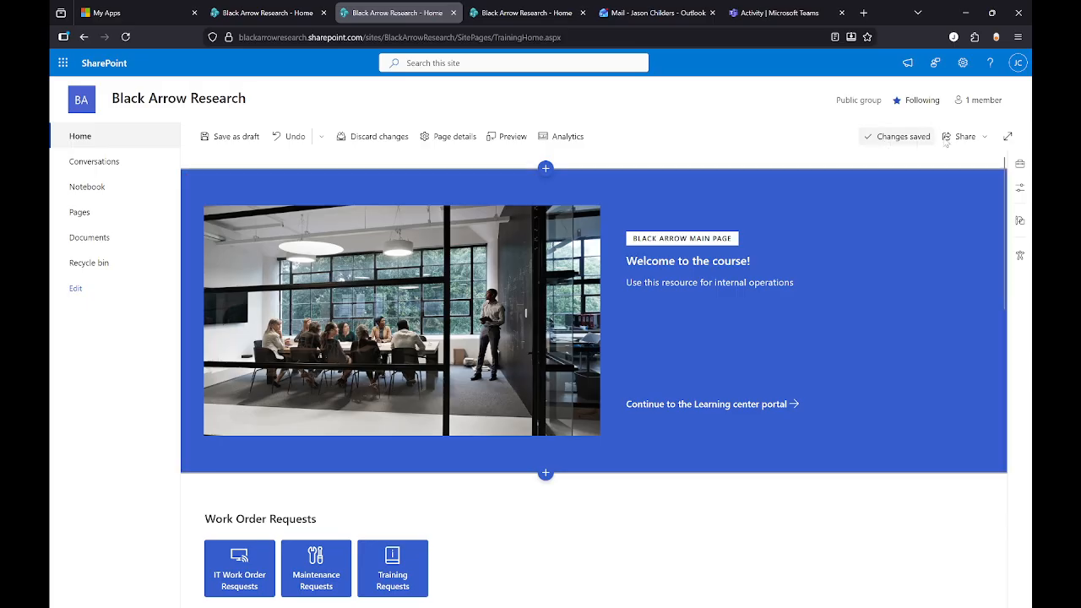
{"action": "left_click", "coordinate": [229, 136]}
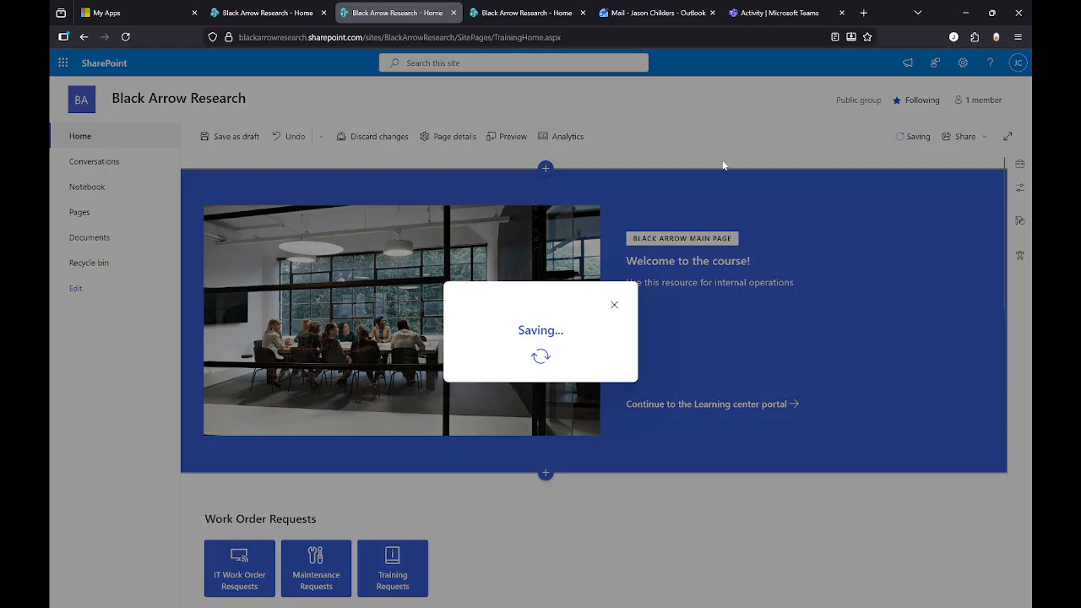